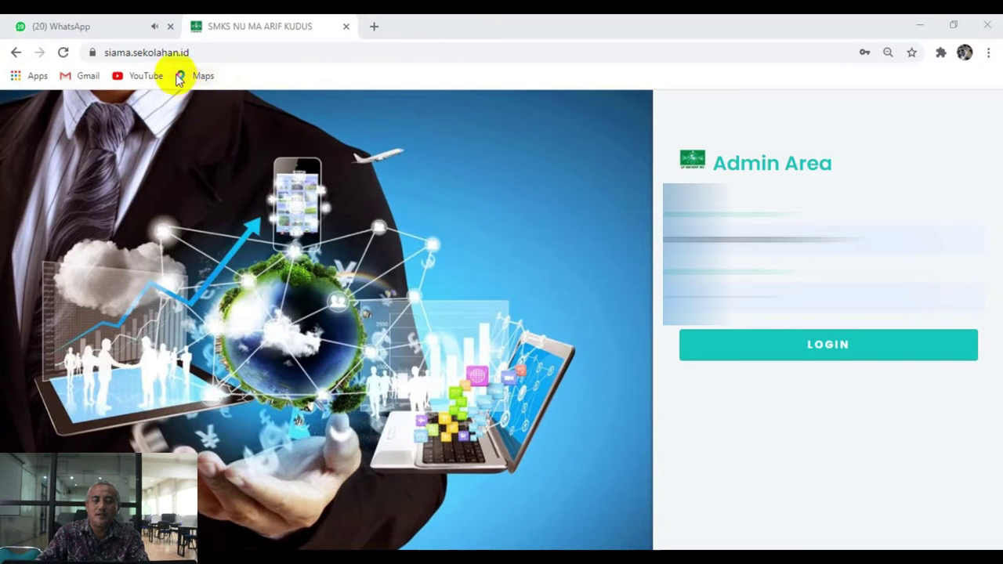
Log in to the Admin Area at siama.sekolahan.id with the account's saved credentials.
left_click(104, 54)
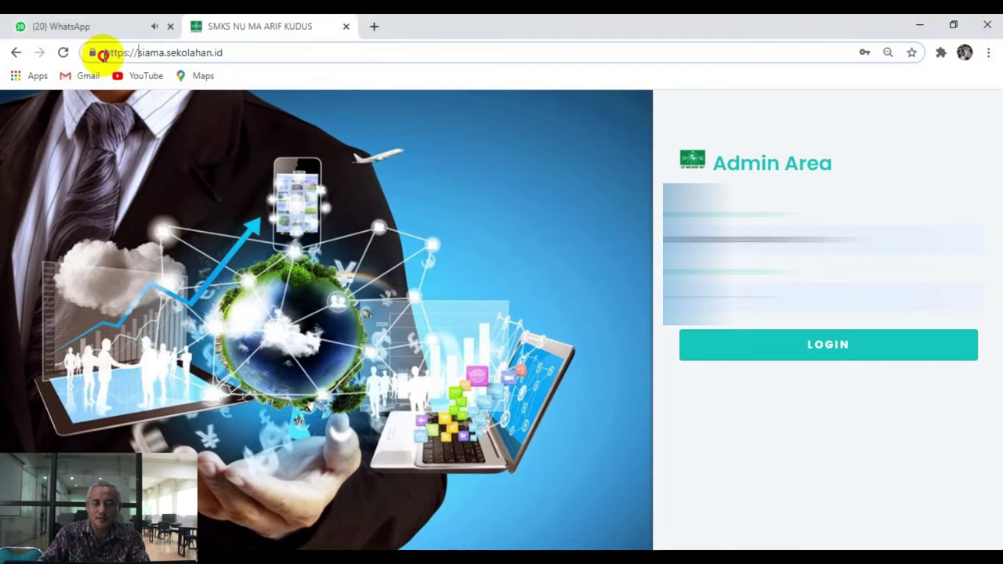
left_click(138, 53)
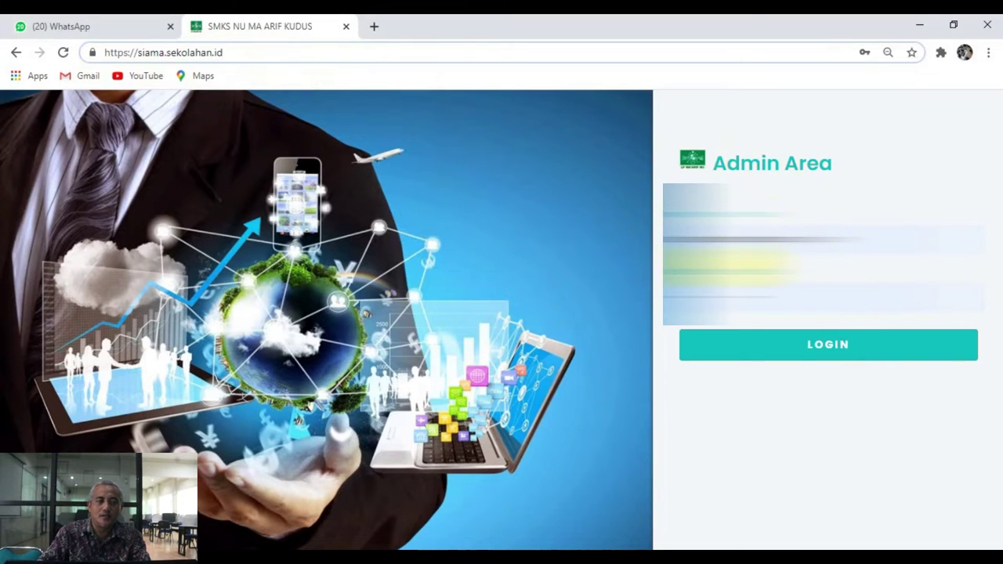
left_click(807, 239)
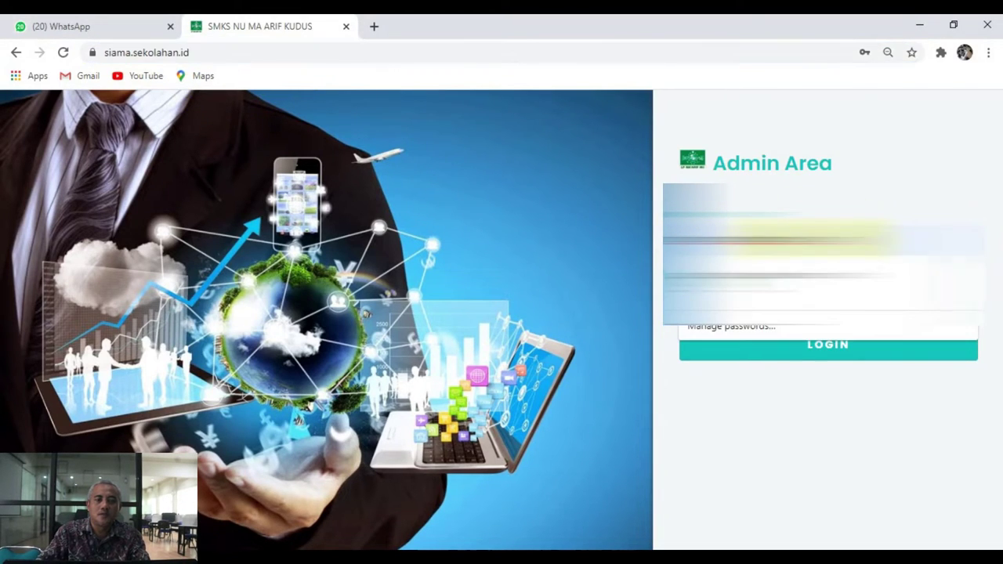
left_click(824, 209)
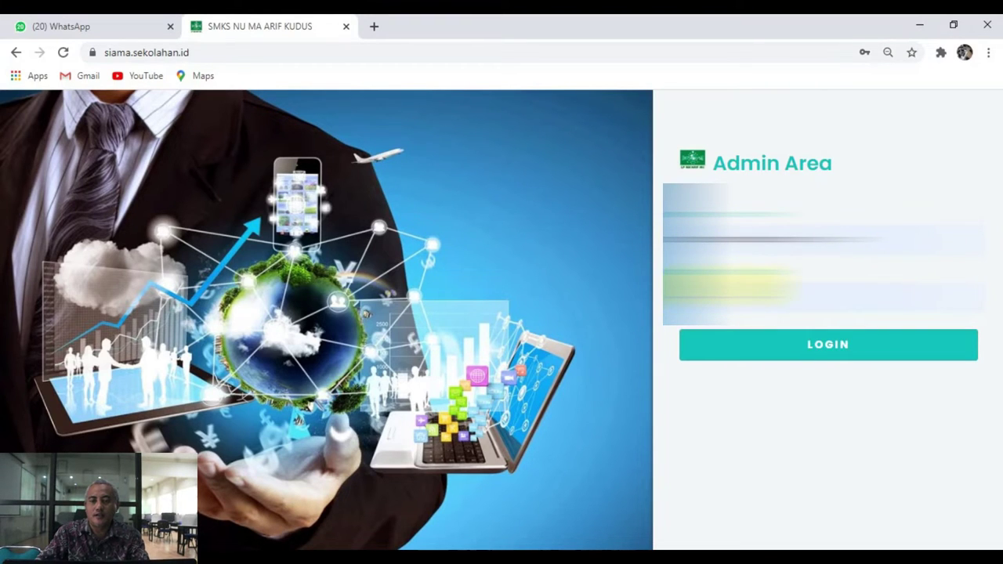
left_click(837, 352)
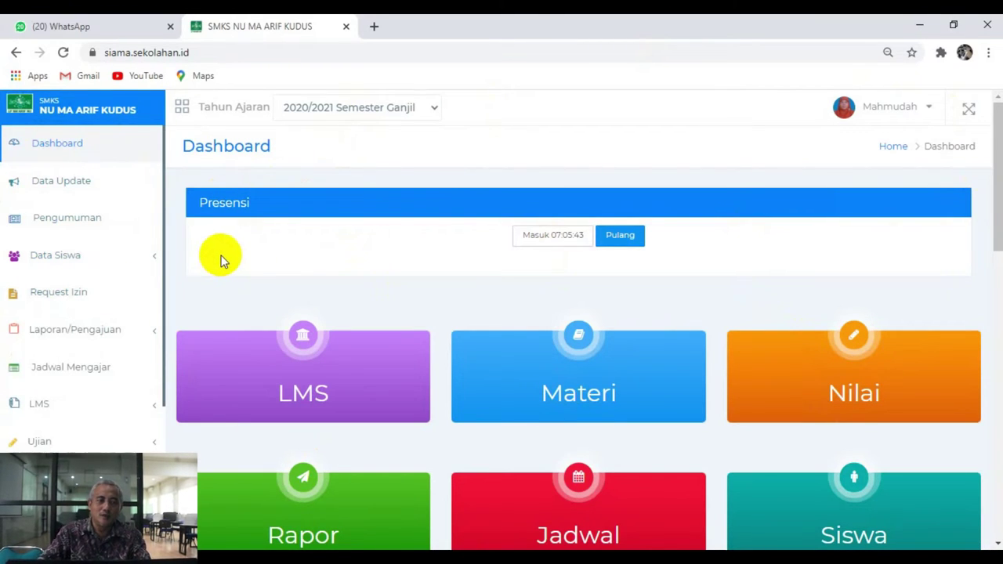
Open the question bank (Bank Soal) in the exam section (Ujian) and show the Ke NU an subject.
scroll(226, 252, "down", 1)
scroll(227, 251, "down", 1)
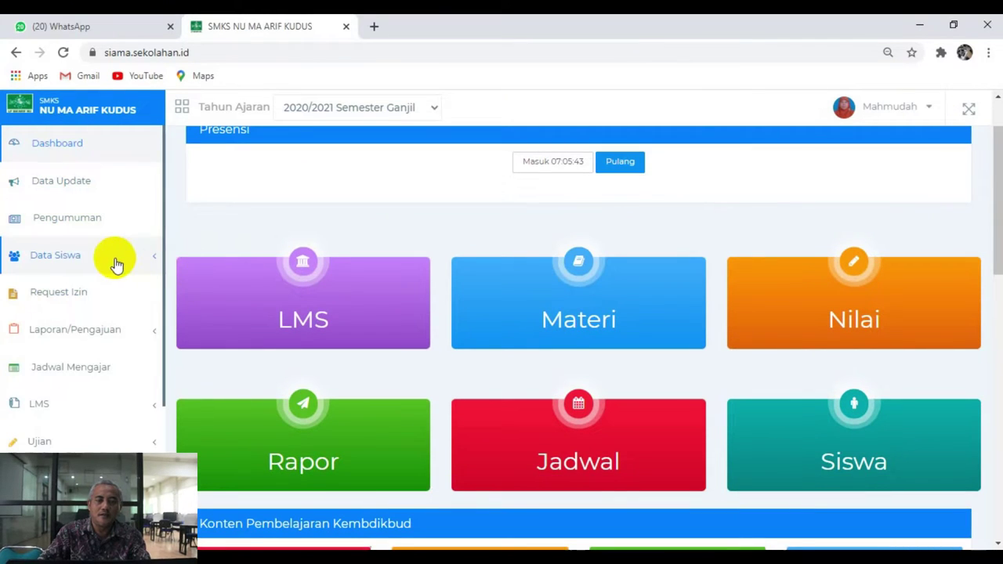
scroll(114, 262, "down", 2)
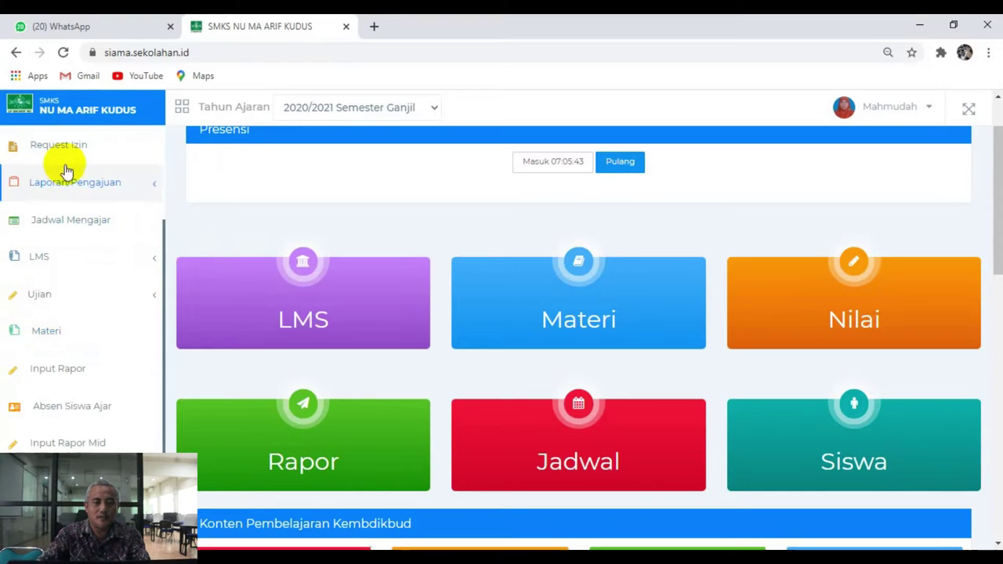
left_click(40, 298)
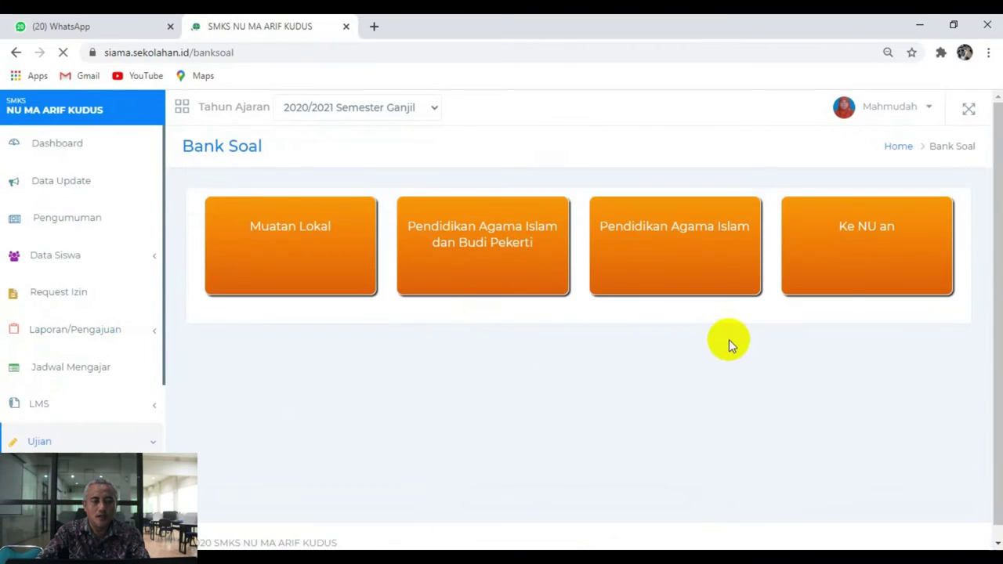
left_click(927, 280)
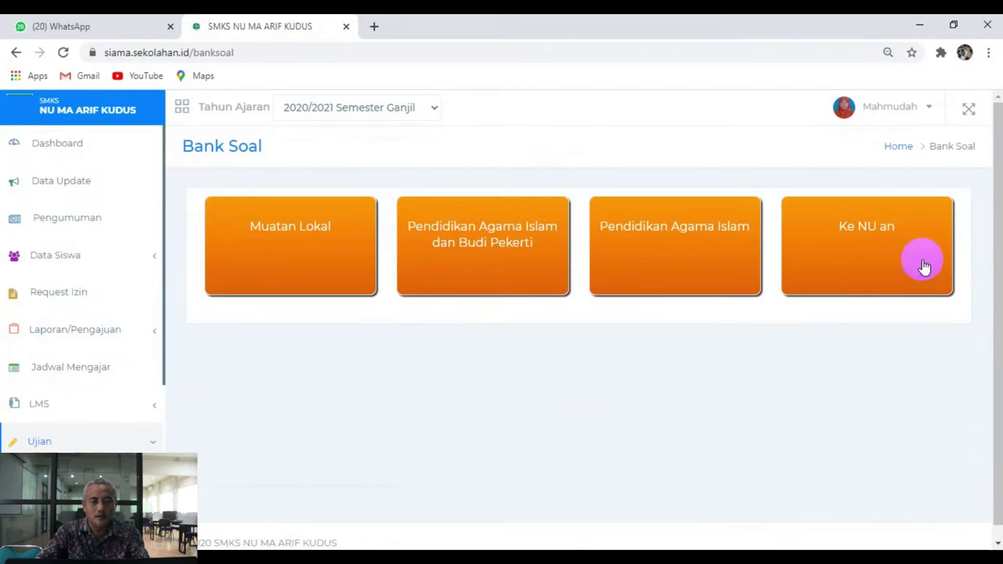
left_click(872, 227)
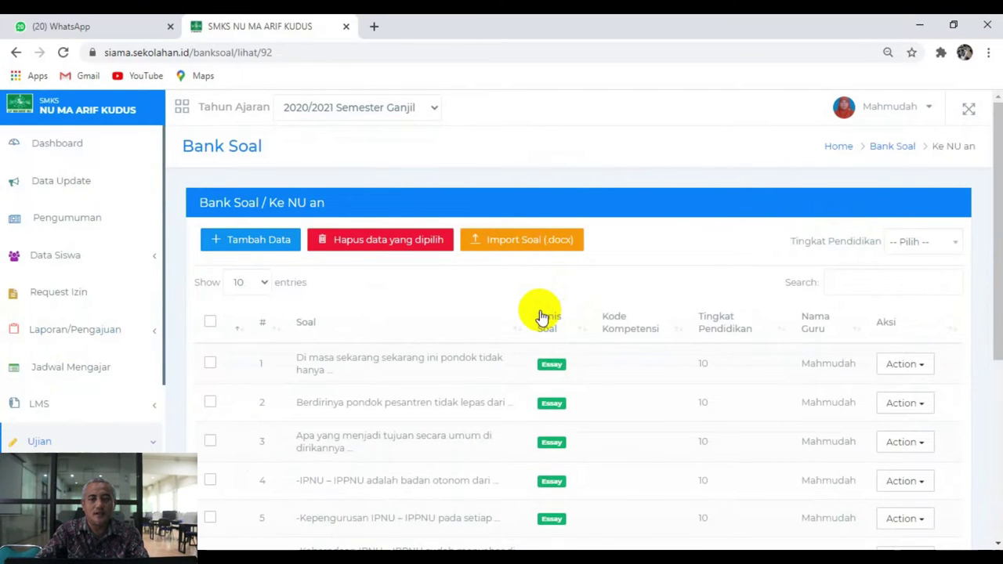
Look through all three pages of the Ke NU an question list, checking education levels and teachers, and return to page 1.
scroll(541, 316, "down", 2)
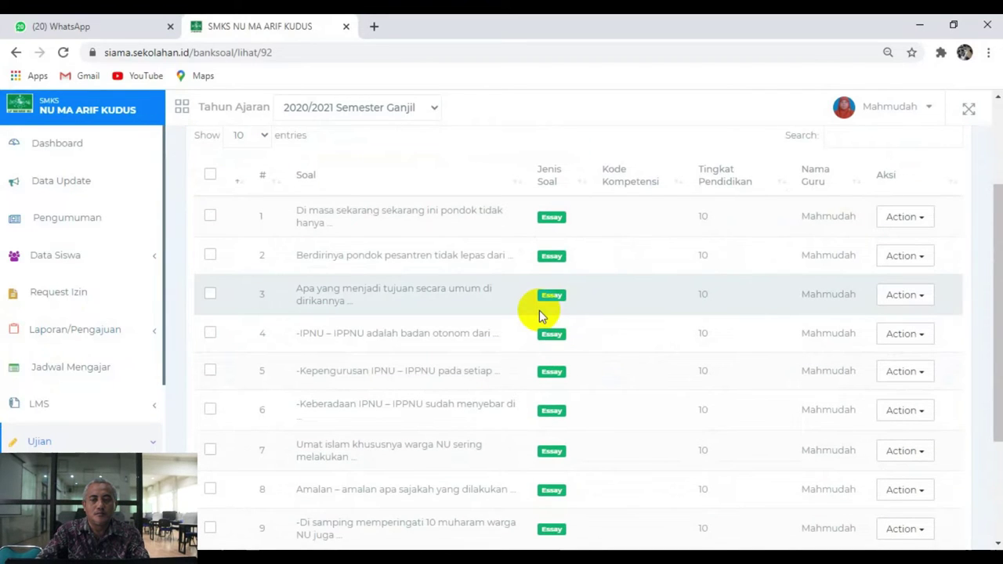
scroll(539, 310, "down", 3)
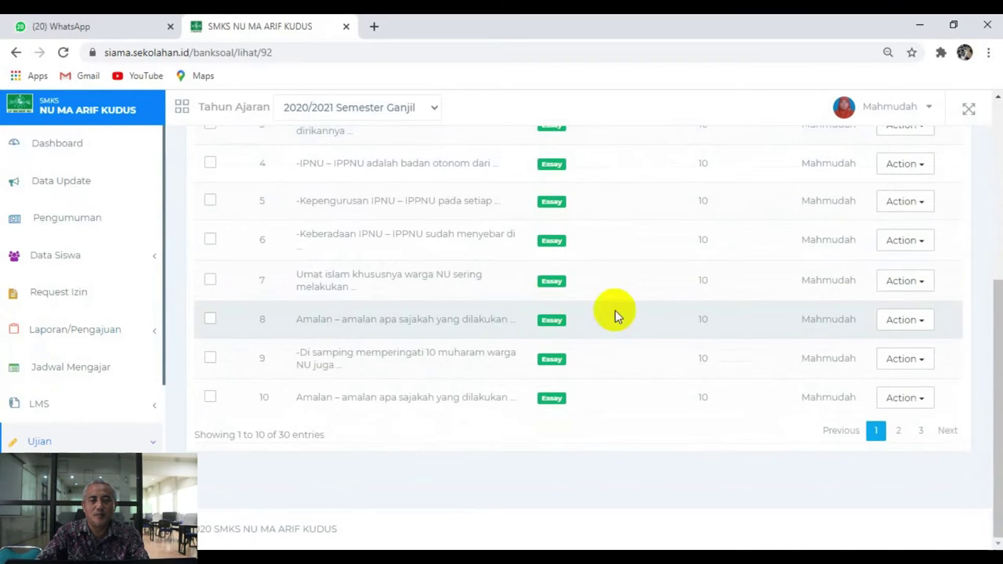
scroll(690, 330, "up", 3)
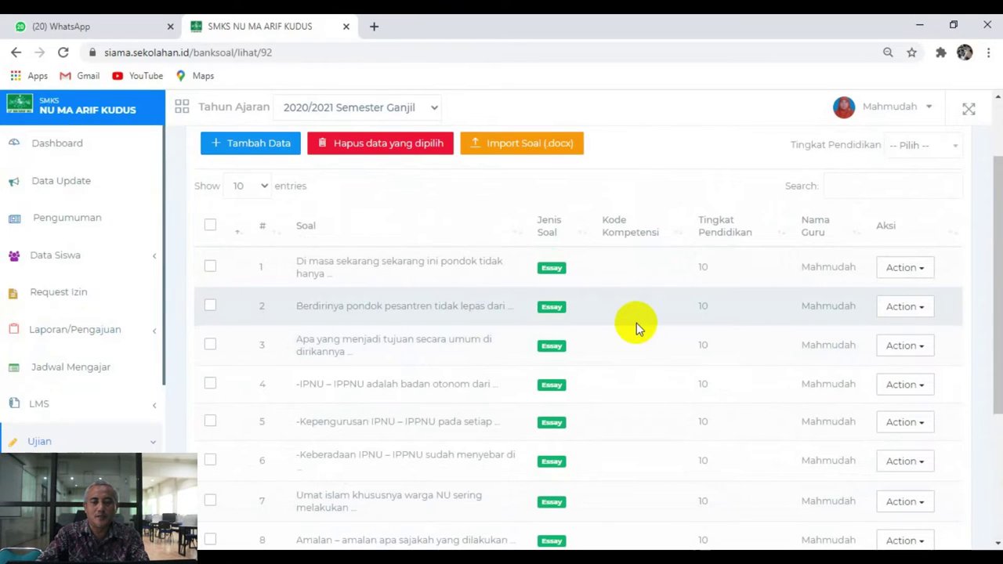
scroll(637, 323, "down", 3)
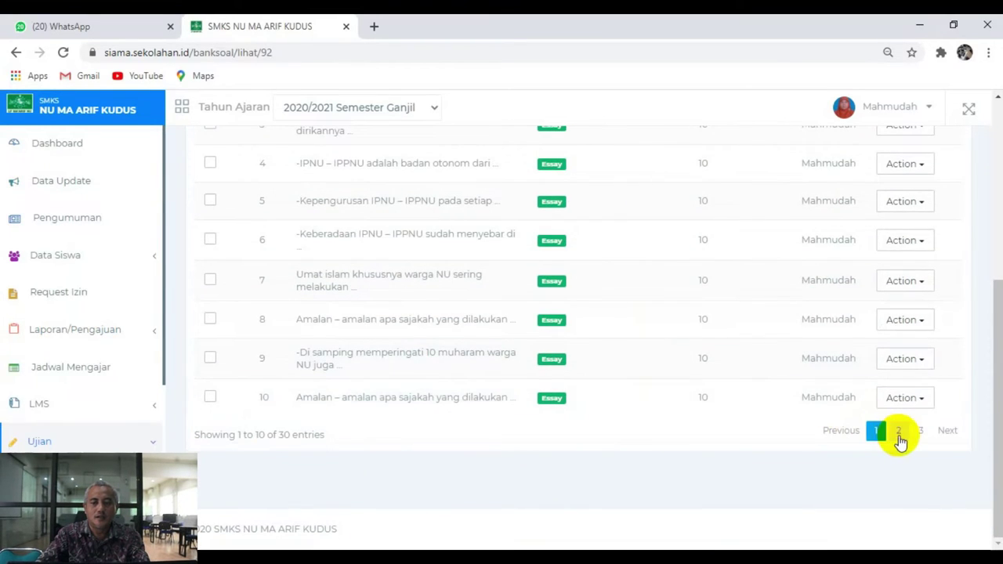
left_click(898, 432)
left_click(921, 431)
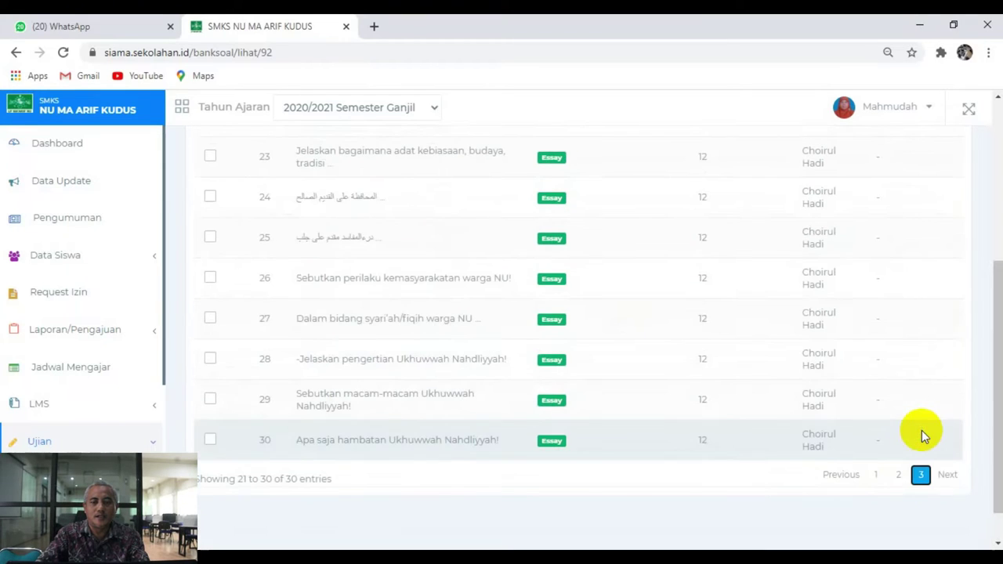
scroll(846, 290, "up", 1)
scroll(839, 266, "up", 1)
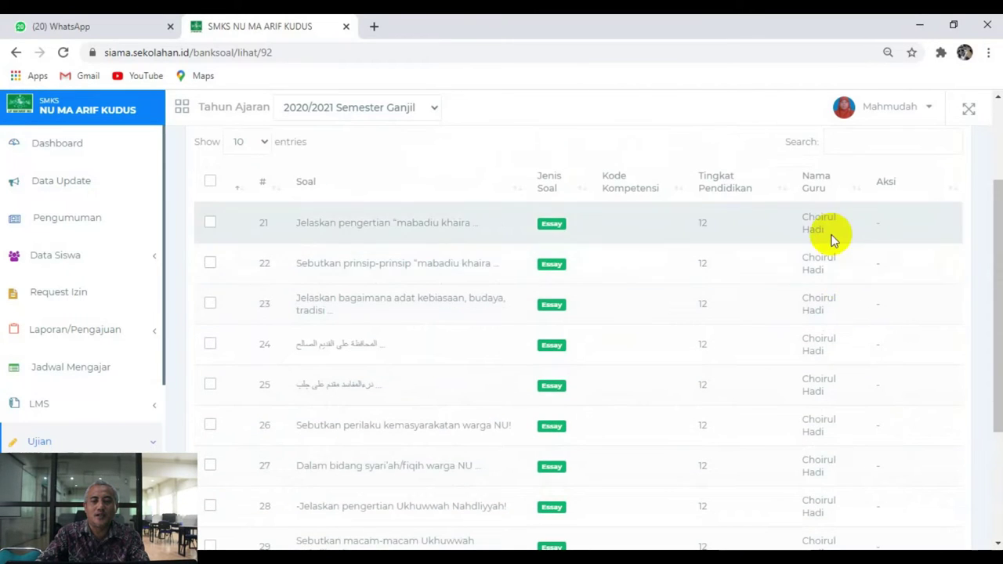
scroll(833, 314, "down", 5)
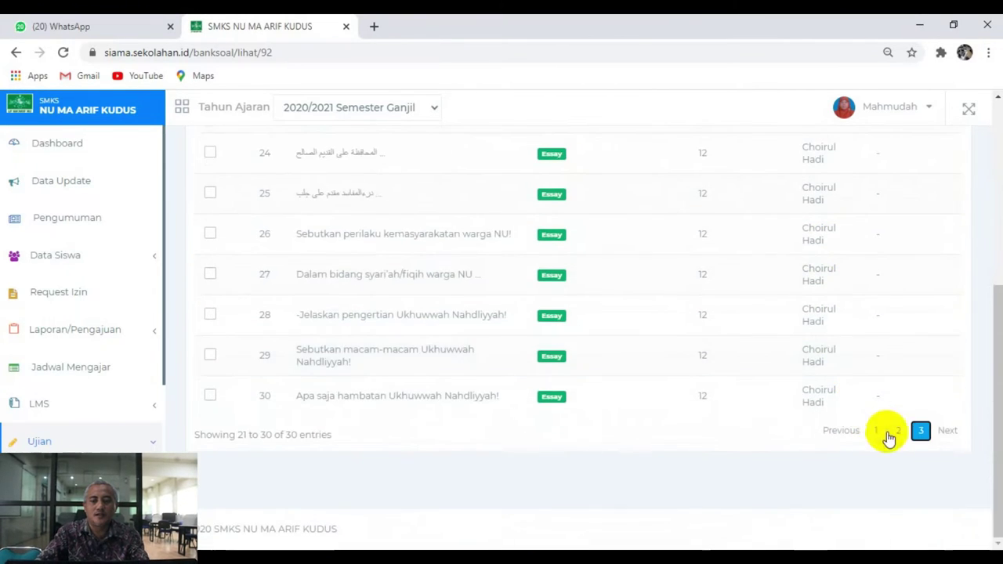
left_click(898, 431)
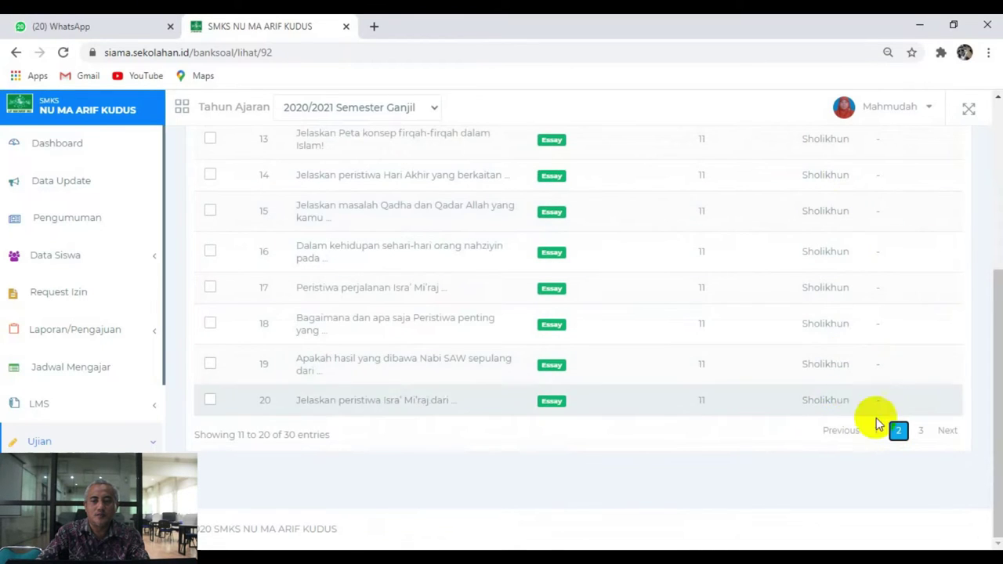
left_click(876, 432)
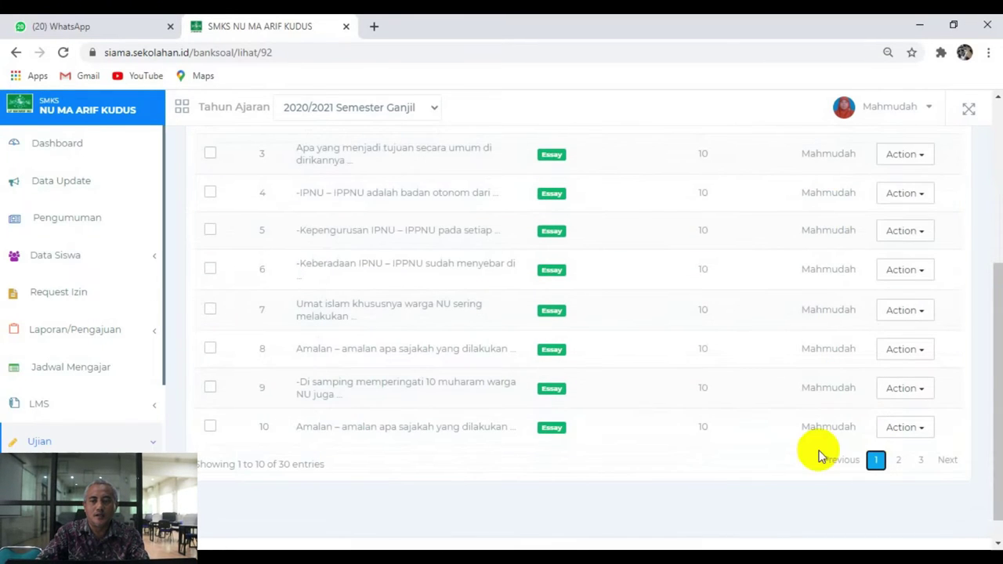
In the exam schedule (Jadwal Ujian), open the student answers of the level 10 Ke Nu An exam for class X TKI 1.
scroll(112, 335, "down", 2)
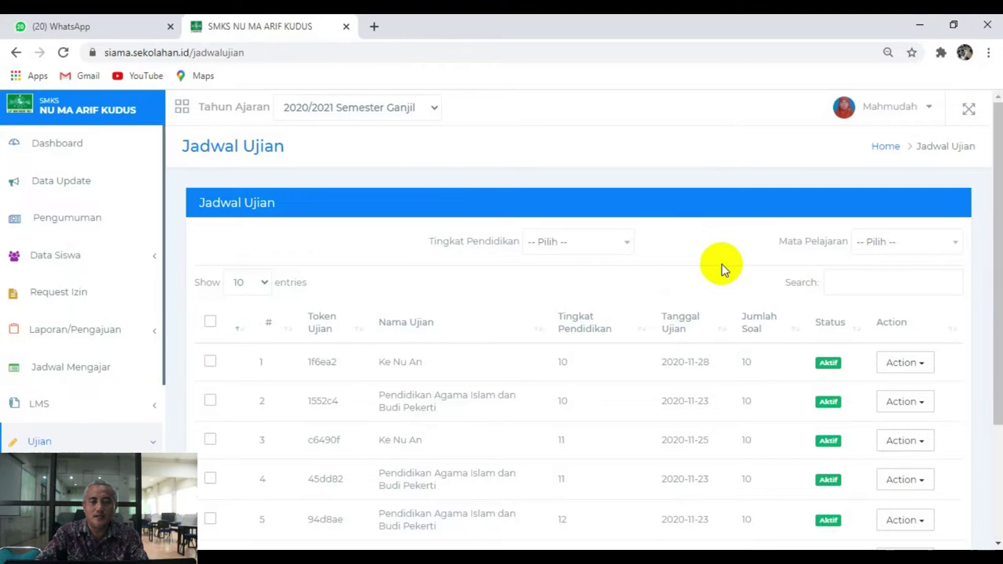
scroll(721, 269, "down", 2)
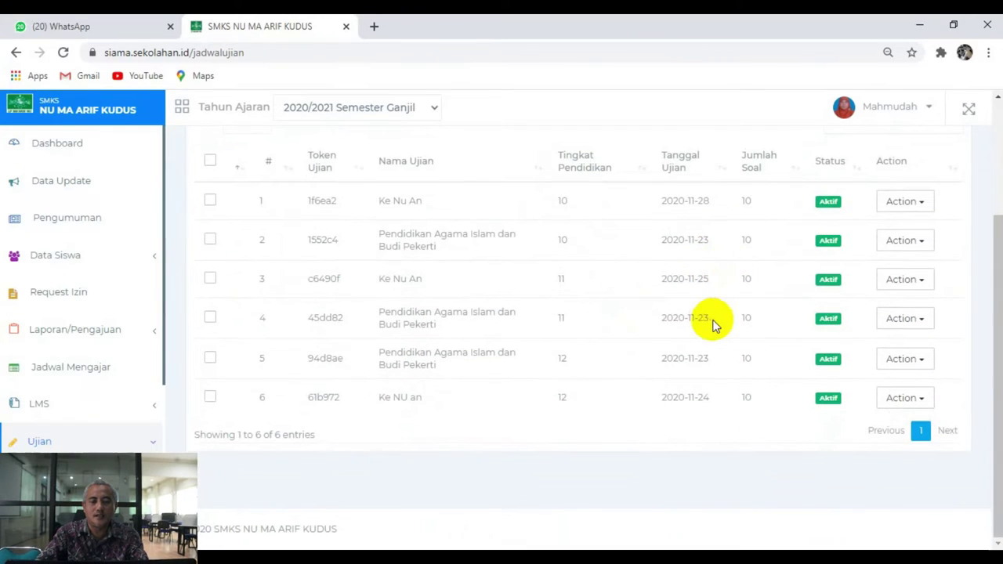
double_click(561, 202)
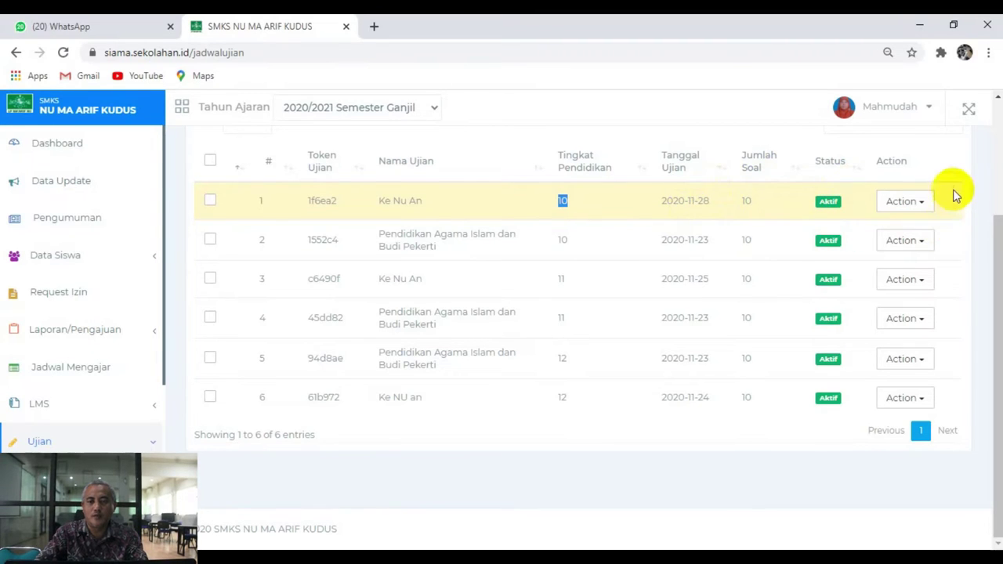
left_click(913, 204)
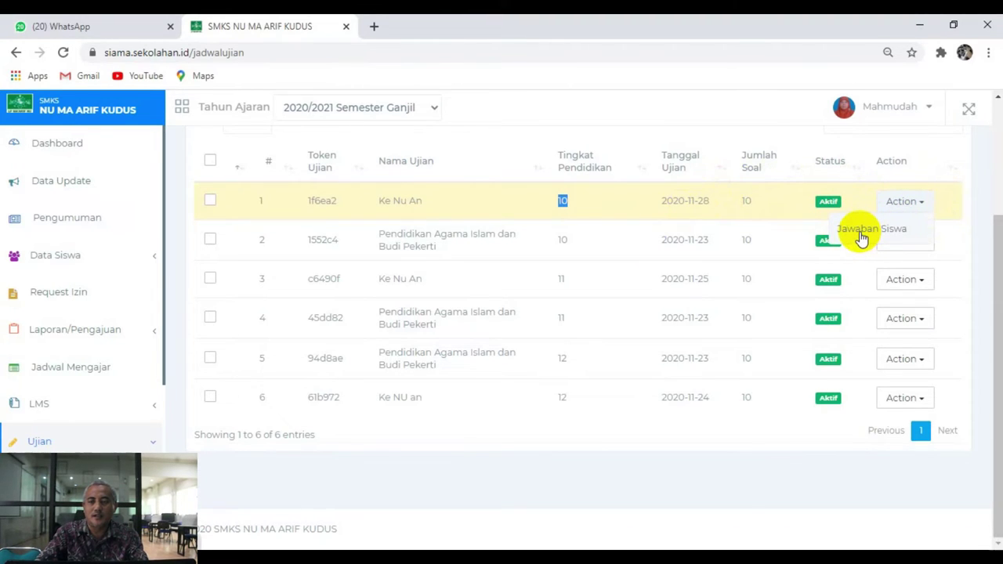
left_click(861, 233)
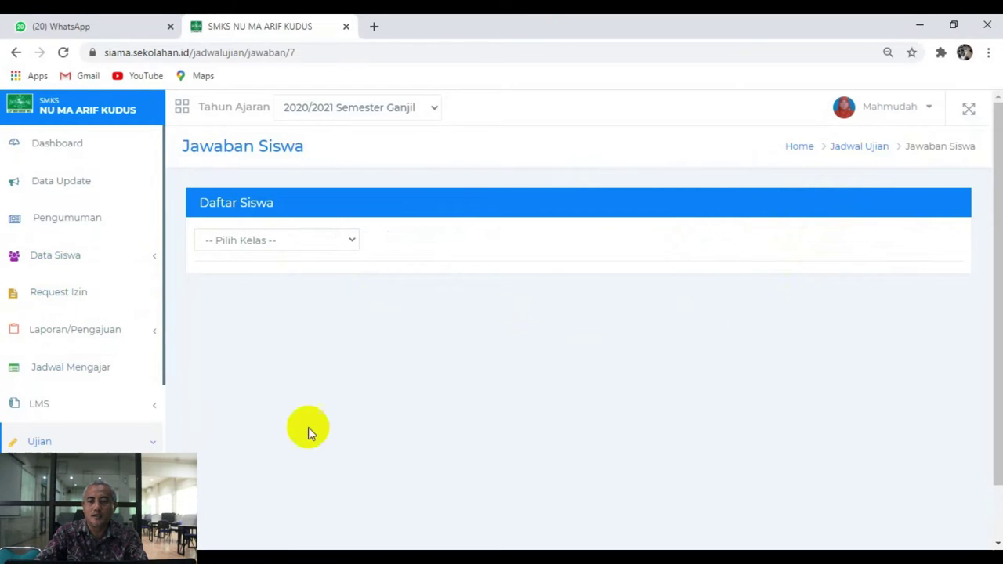
left_click(330, 242)
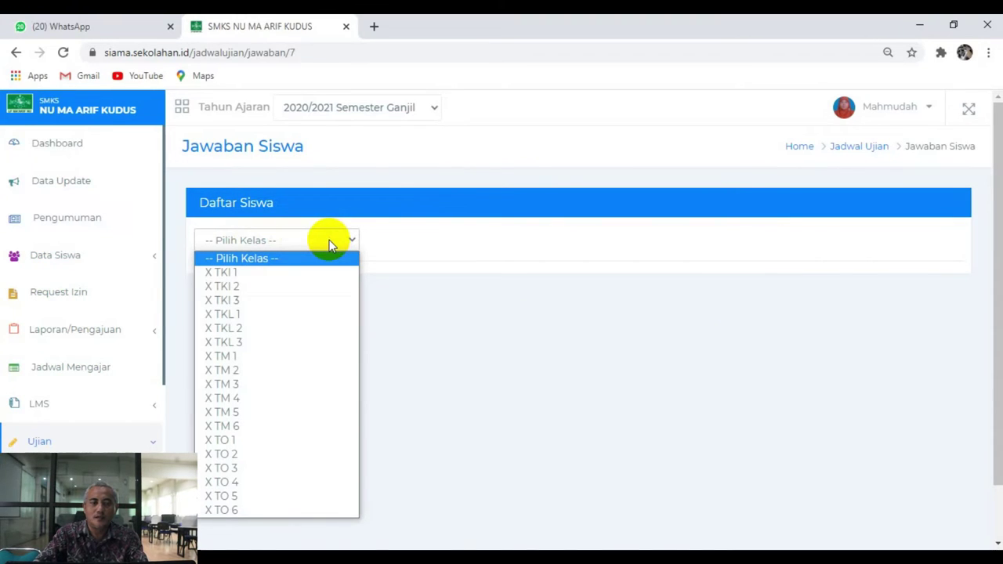
left_click(230, 274)
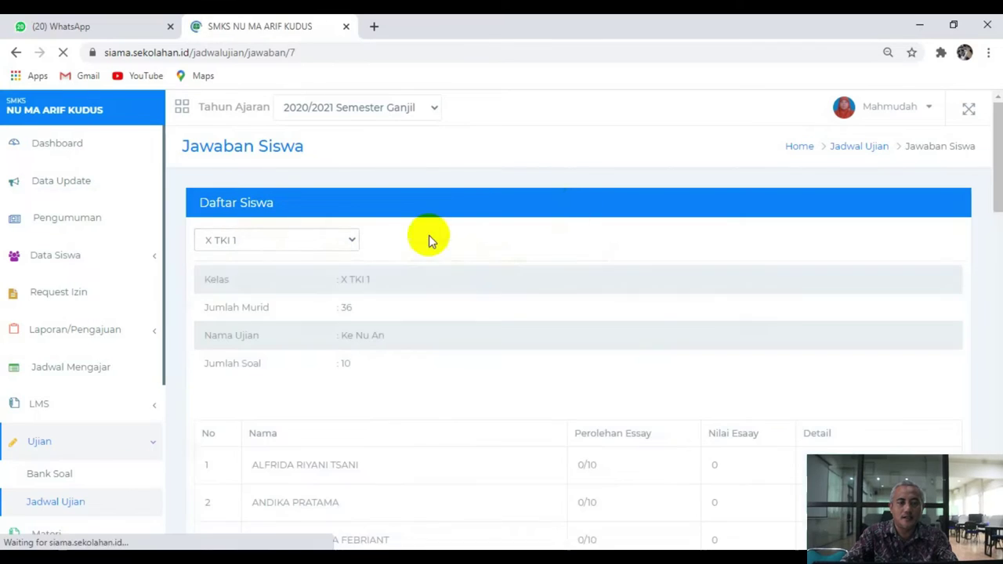
Examine the class's student list with essay scores and the summary of class, student count, exam name and number of questions.
scroll(651, 269, "down", 3)
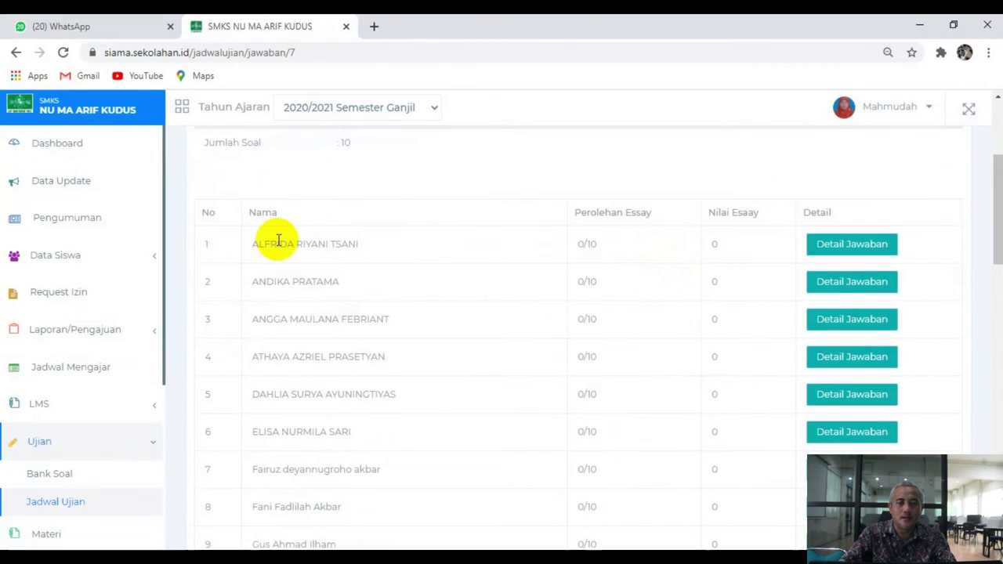
scroll(278, 241, "down", 8)
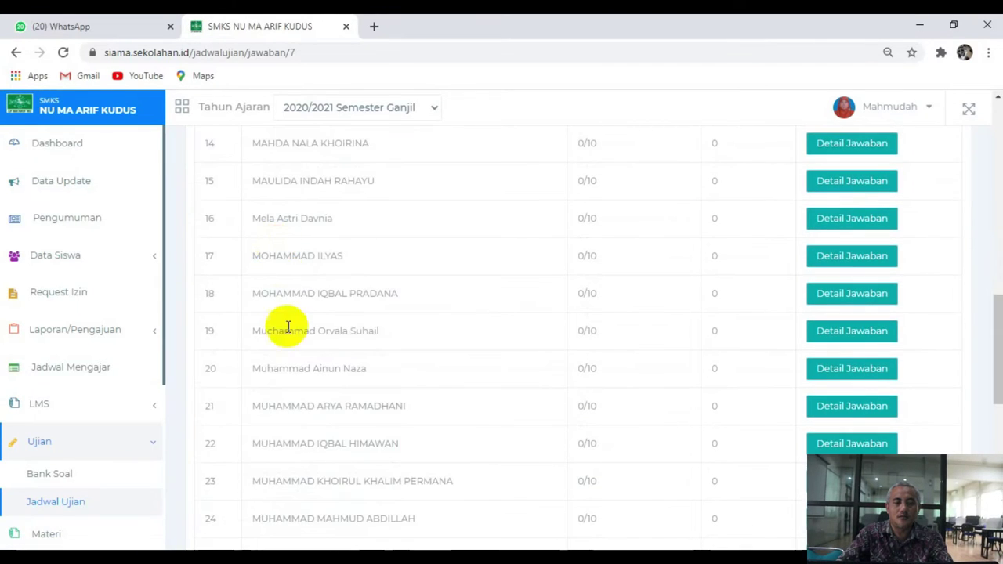
scroll(375, 440, "down", 7)
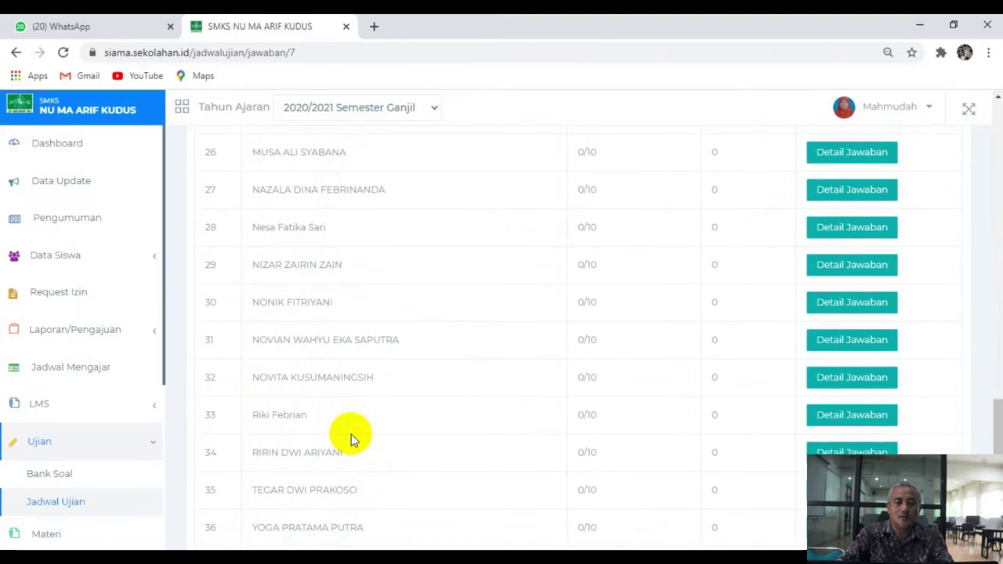
scroll(350, 431, "up", 11)
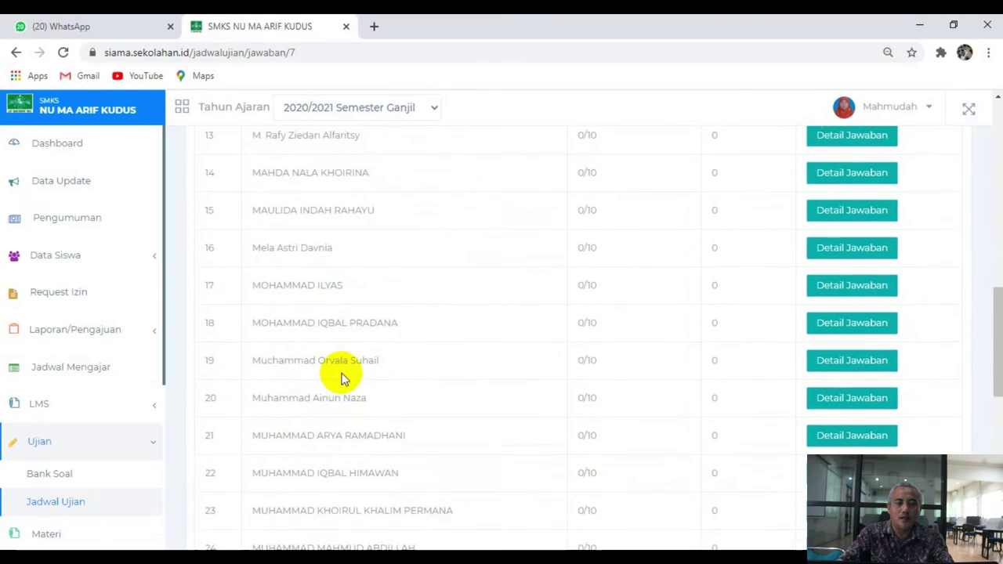
scroll(342, 362, "up", 7)
scroll(349, 278, "down", 3)
scroll(350, 281, "down", 13)
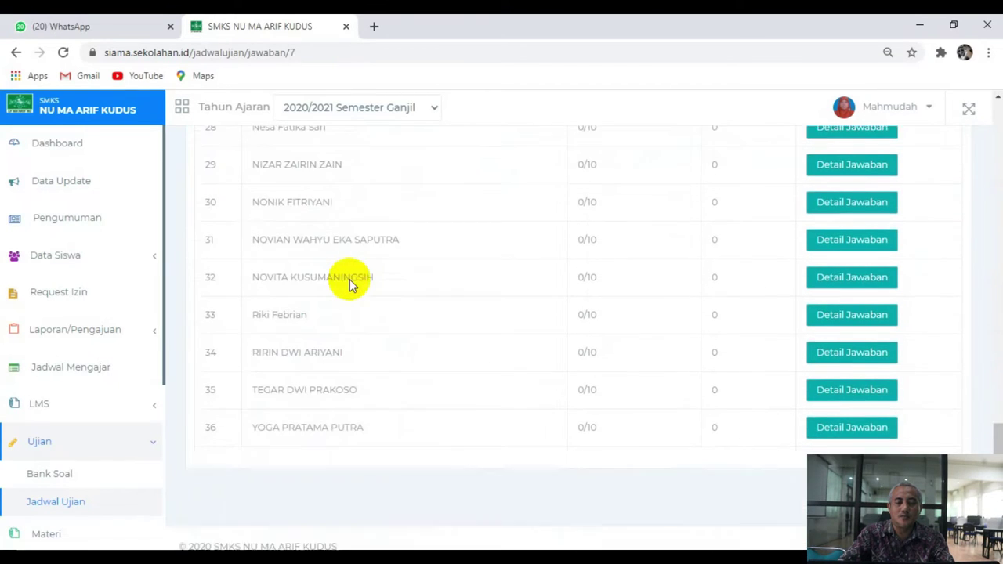
scroll(350, 282, "up", 15)
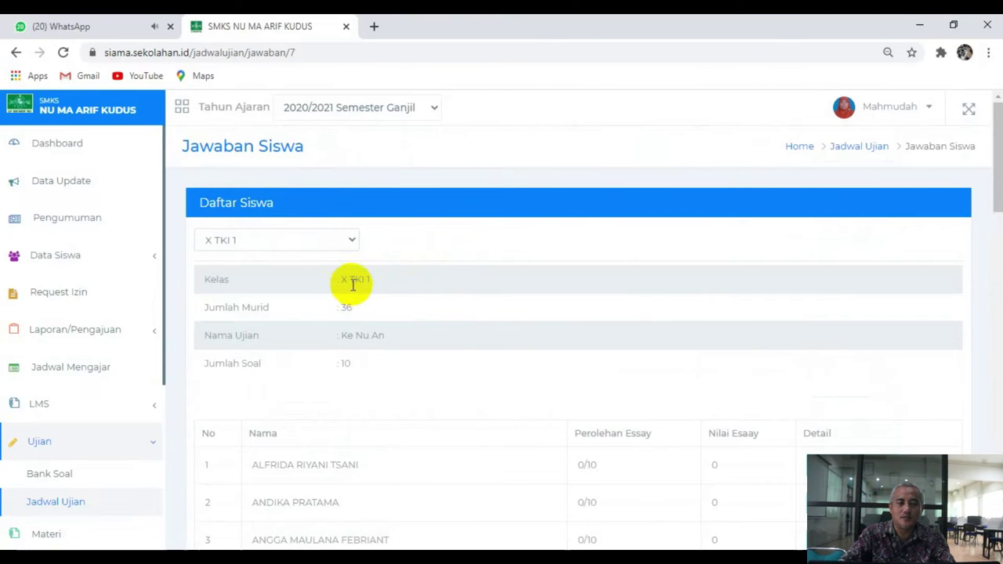
left_click_drag(339, 279, 378, 283)
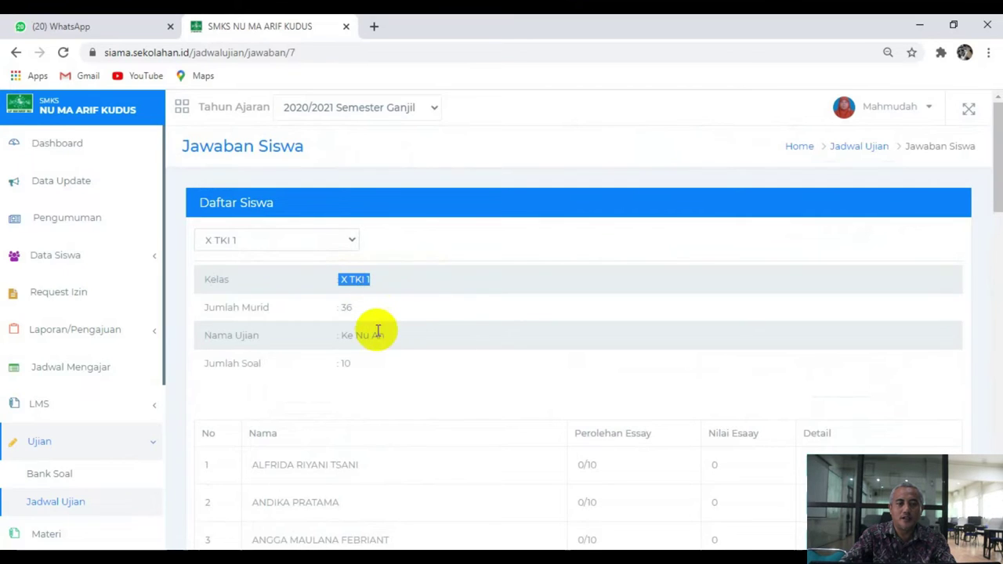
left_click_drag(339, 308, 391, 336)
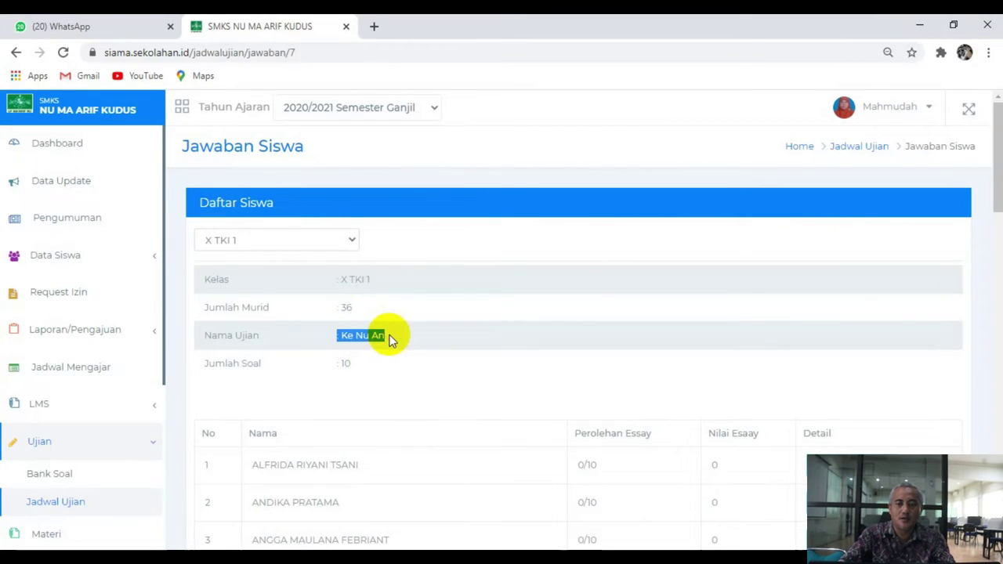
left_click_drag(337, 363, 380, 367)
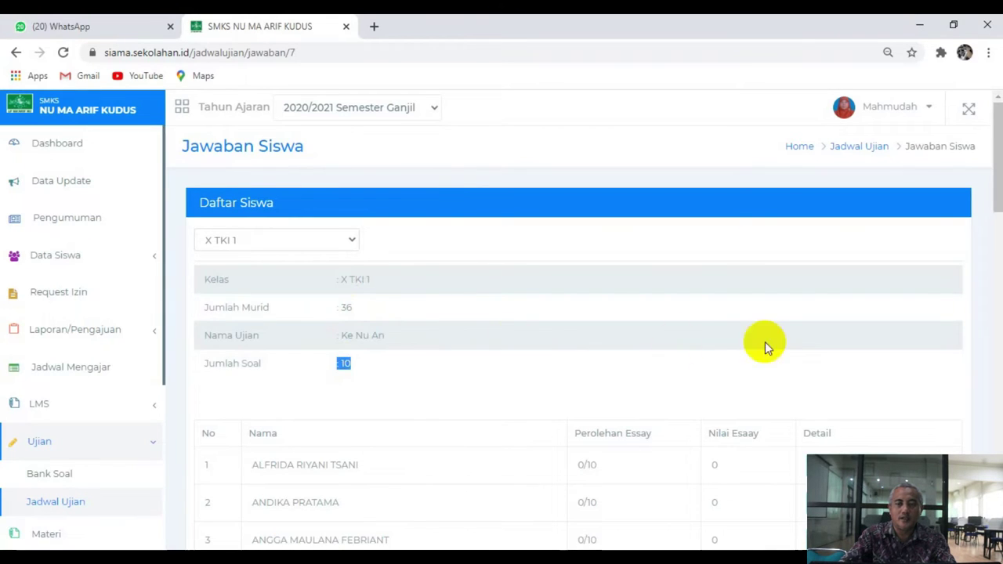
Open the answer details of the first student in the X TKI 1 student list.
scroll(708, 300, "down", 4)
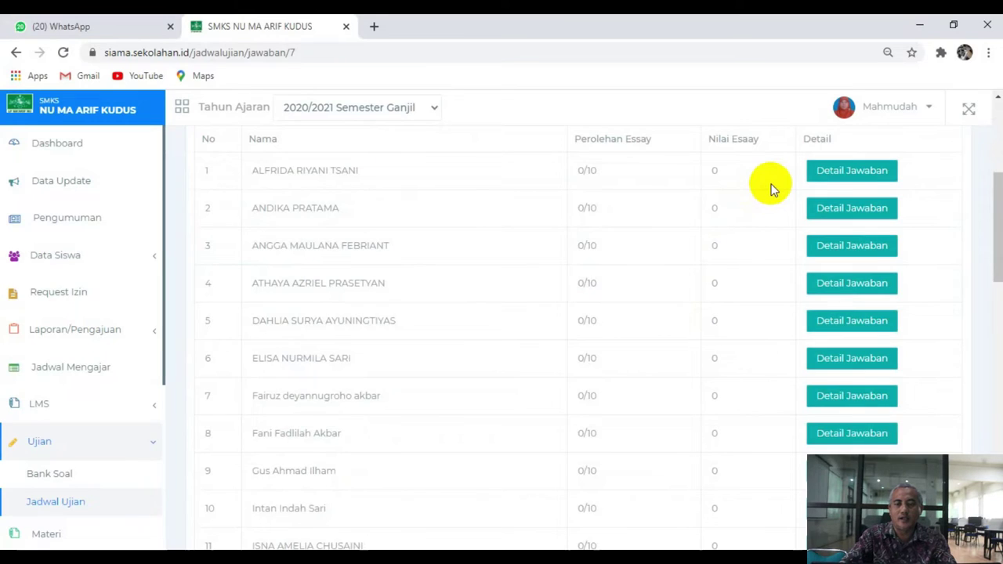
scroll(772, 188, "up", 1)
scroll(771, 188, "down", 2)
scroll(768, 188, "up", 2)
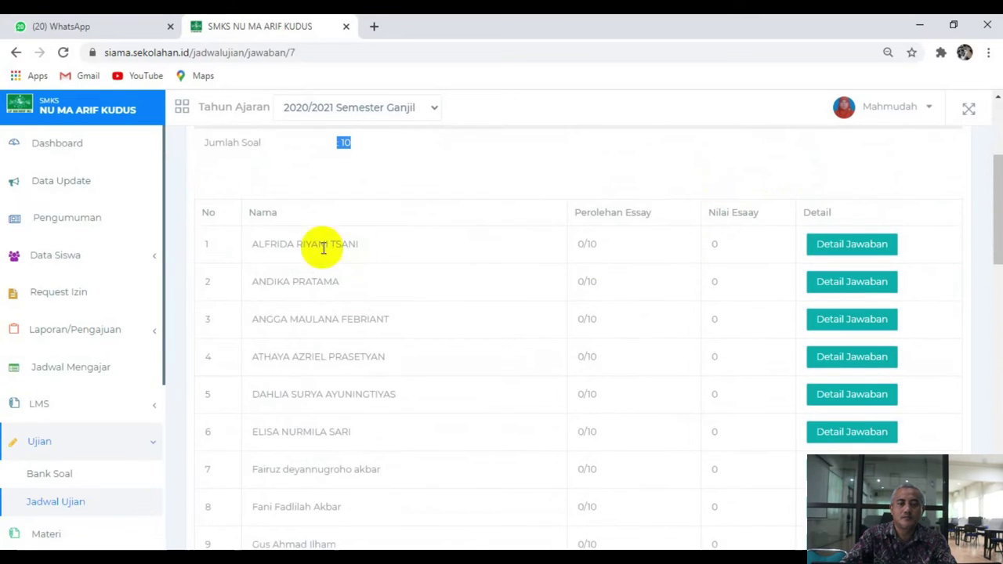
left_click_drag(252, 248, 386, 250)
left_click(387, 253)
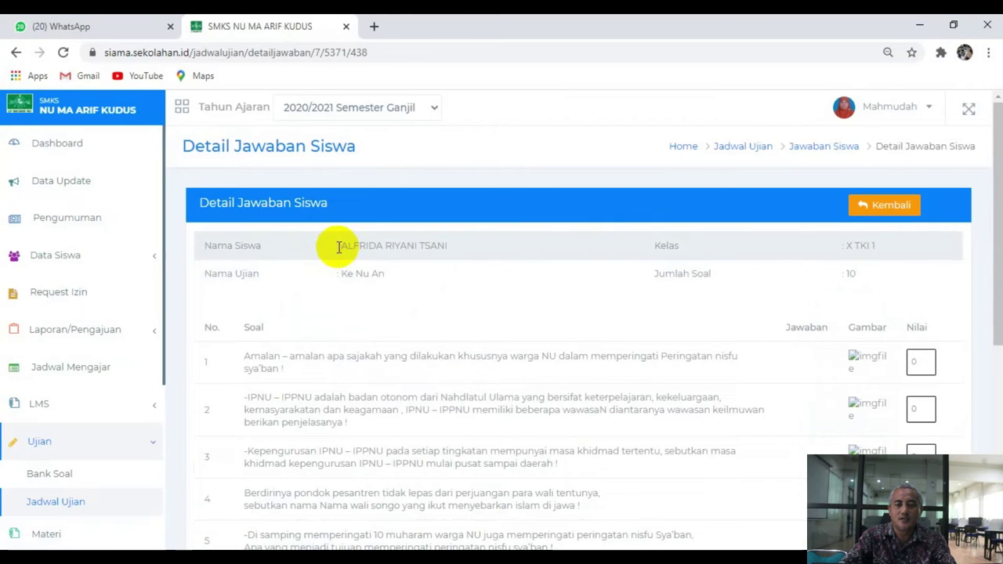
Check the student name, exam name, class and number of questions in the answer details header.
left_click_drag(341, 246, 454, 251)
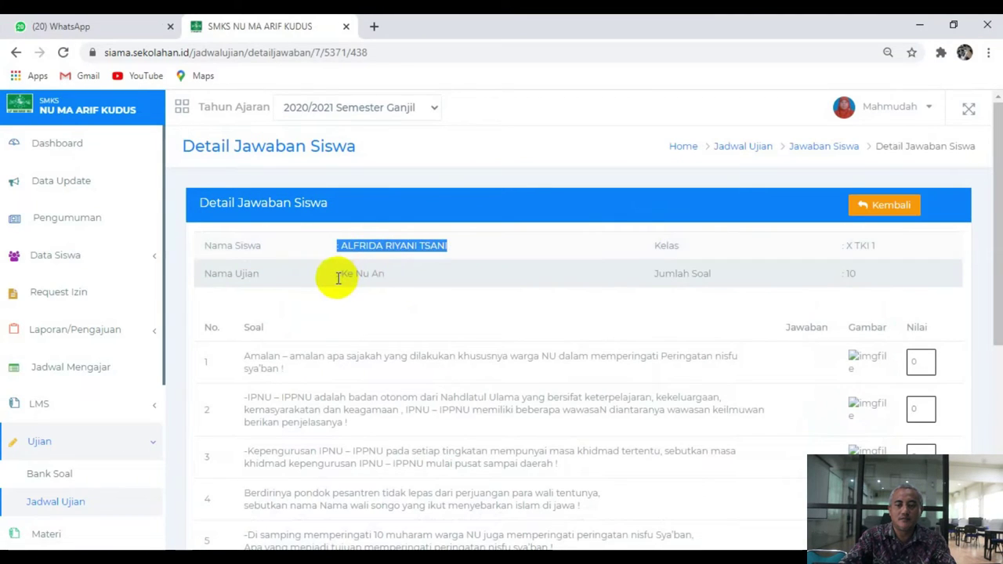
left_click_drag(338, 275, 410, 274)
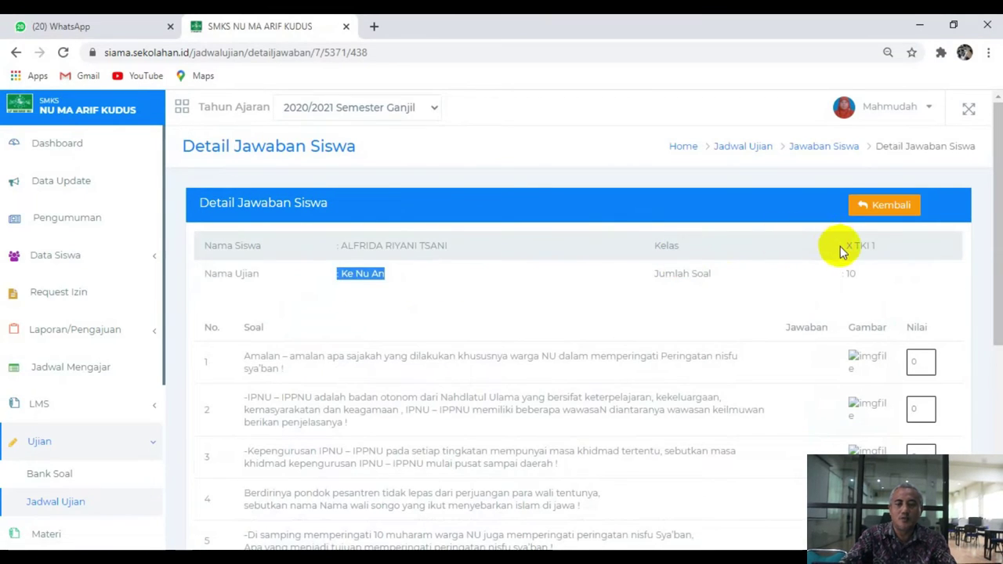
left_click_drag(847, 247, 888, 249)
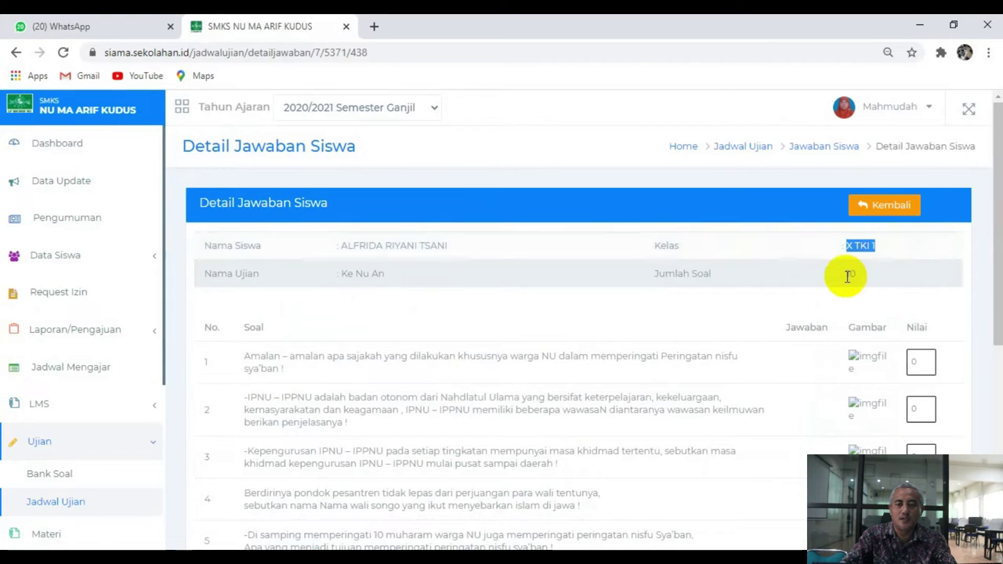
left_click_drag(846, 278, 876, 278)
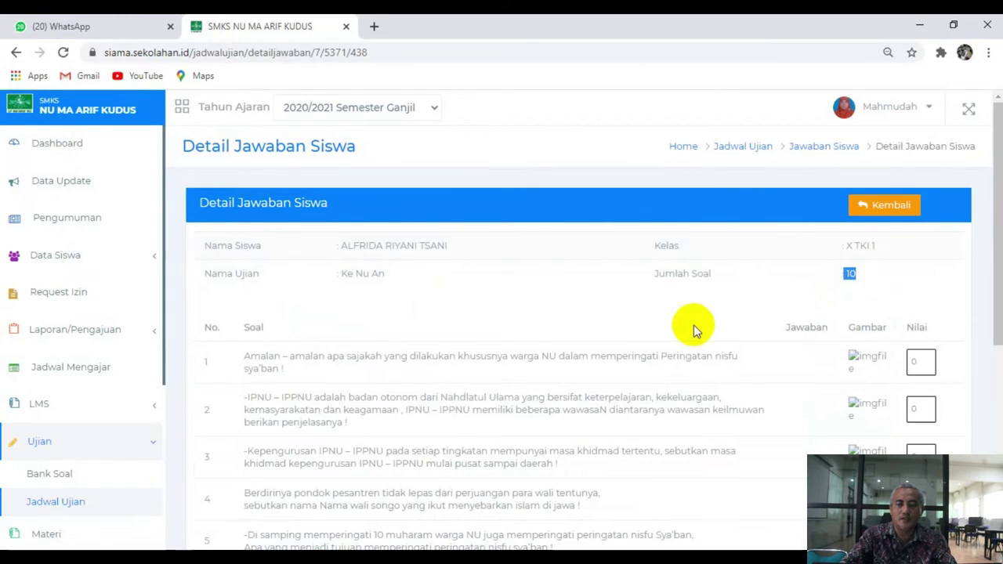
Look through the exam questions with their answer (Jawaban), image (Gambar) and score (Nilai) columns.
scroll(416, 287, "down", 5)
scroll(406, 373, "up", 5)
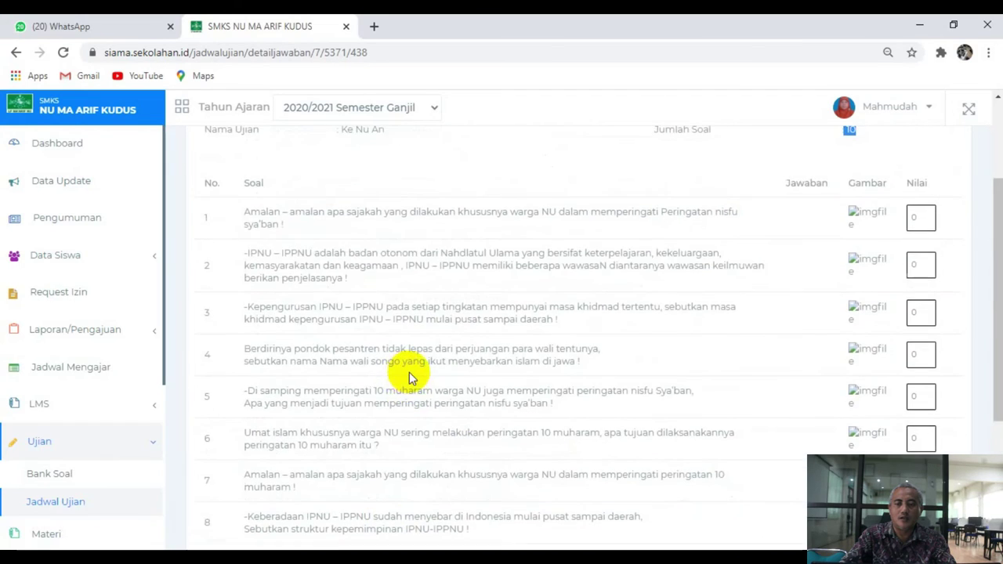
scroll(477, 317, "down", 3)
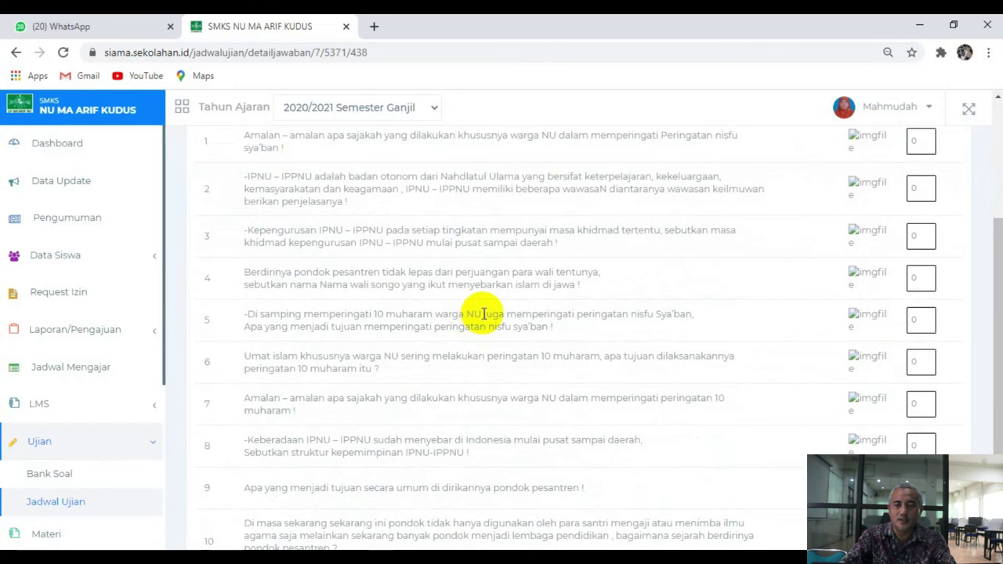
scroll(524, 327, "up", 3)
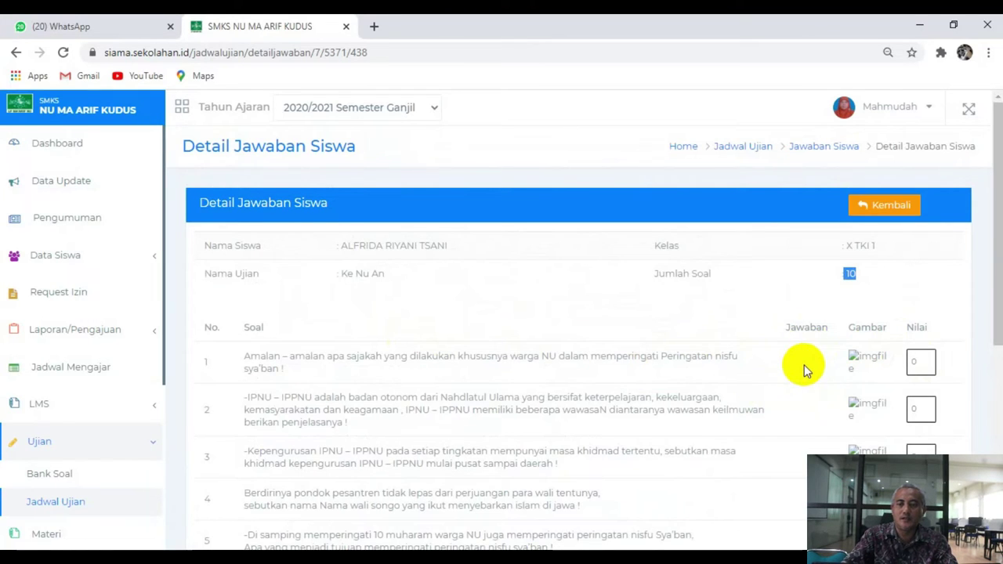
scroll(804, 369, "down", 2)
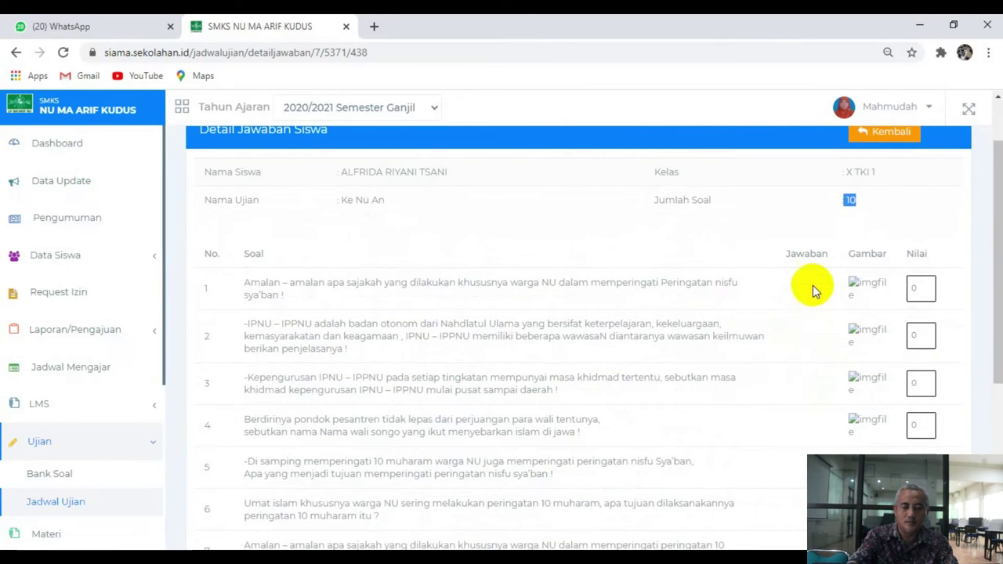
scroll(802, 351, "down", 5)
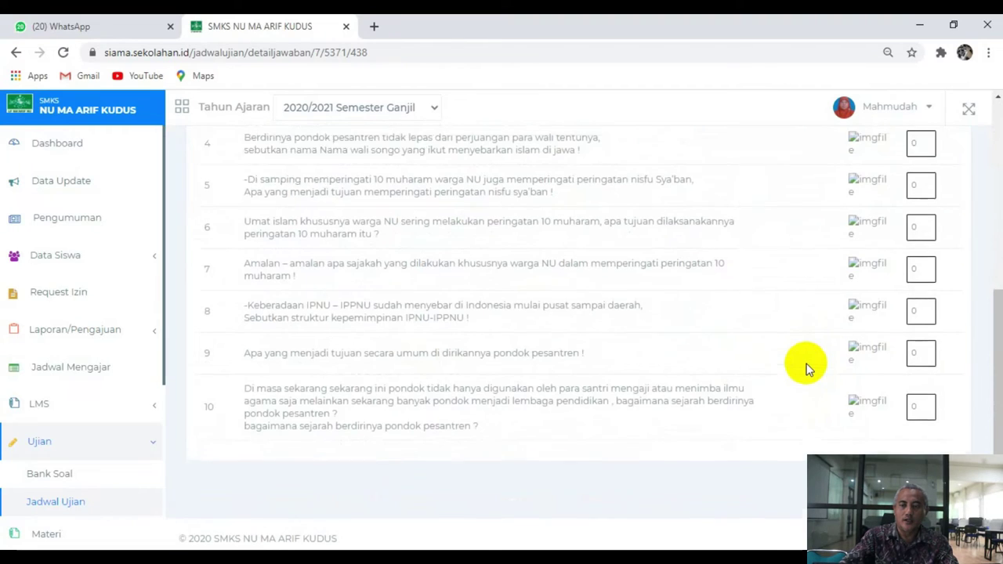
scroll(807, 368, "up", 5)
Enter the scores 80, 90 and 75 for the first student's questions 1, 2 and 3.
scroll(807, 367, "down", 2)
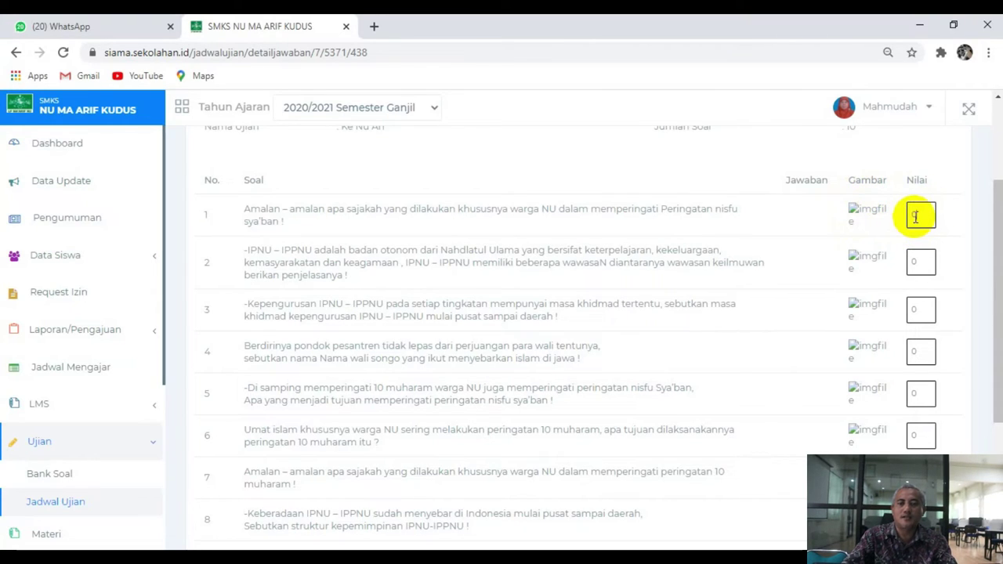
type("5")
type("0")
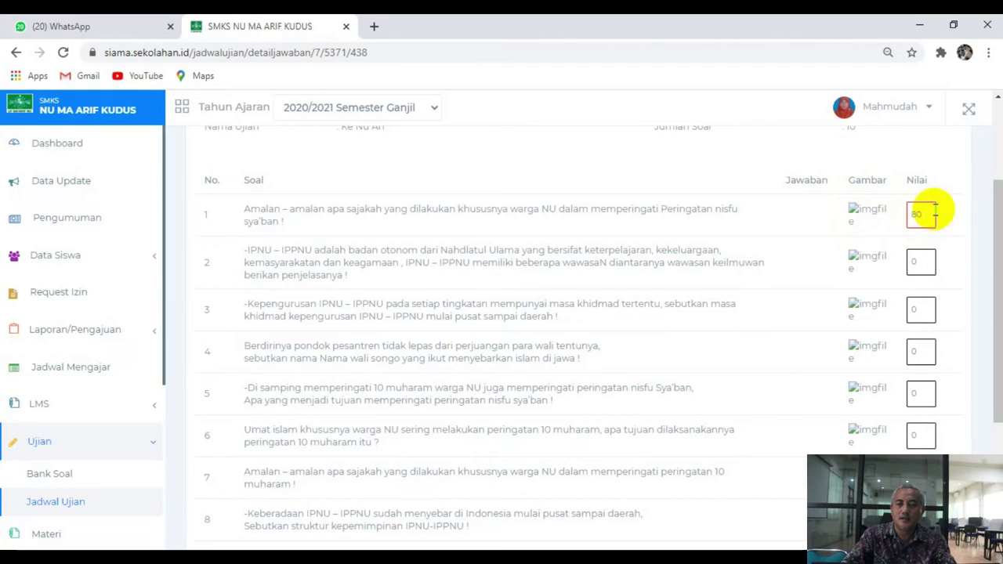
left_click(921, 263)
type("8")
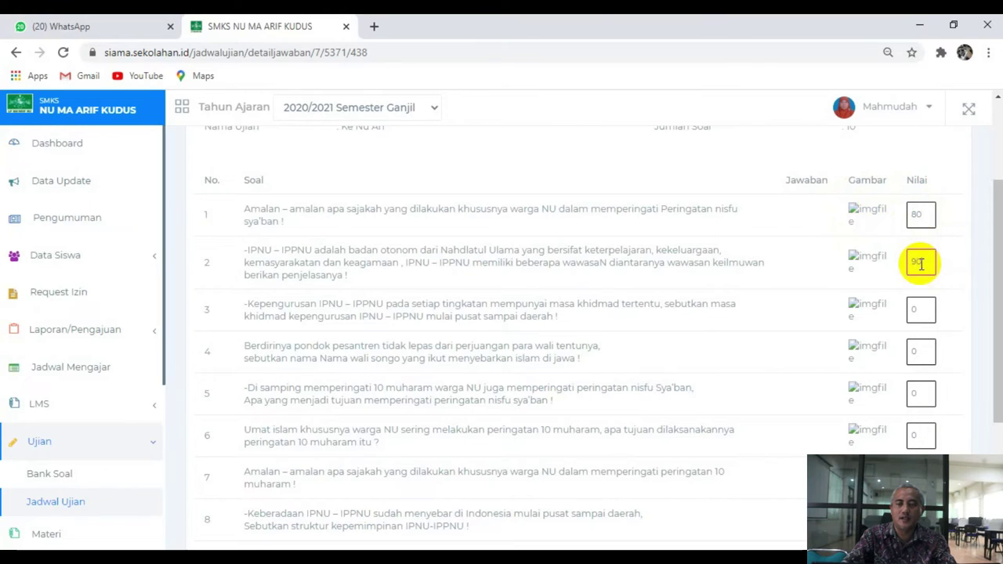
left_click(921, 311)
type("75")
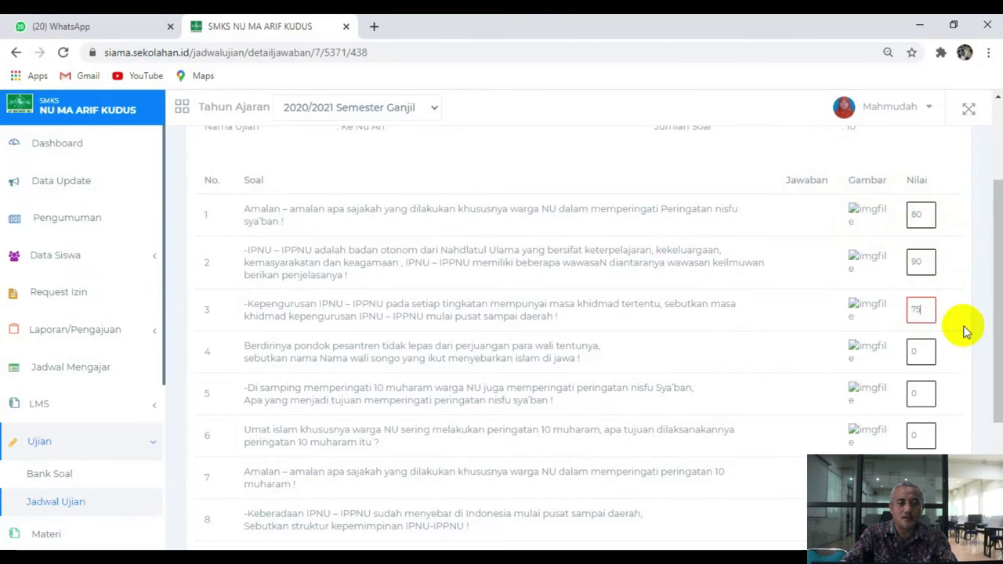
Review the score fields down to question 10 and return to the class's student list.
scroll(936, 302, "down", 3)
scroll(941, 304, "up", 5)
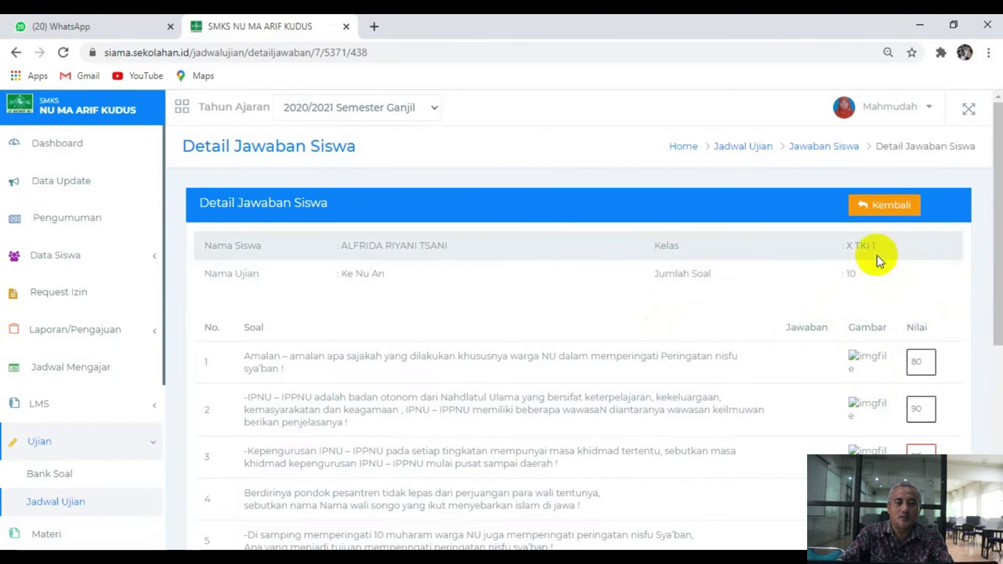
scroll(824, 279, "down", 5)
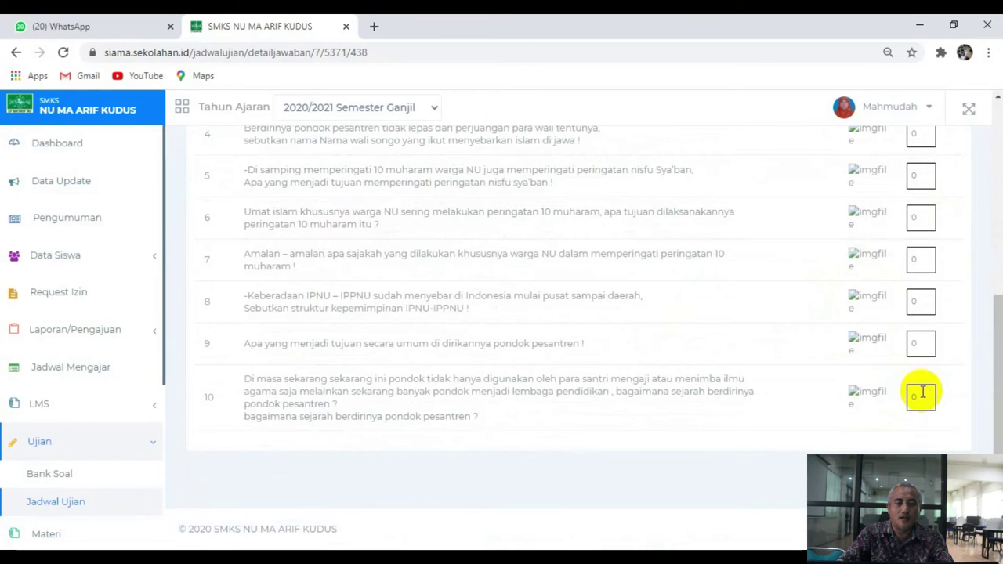
scroll(923, 389, "up", 5)
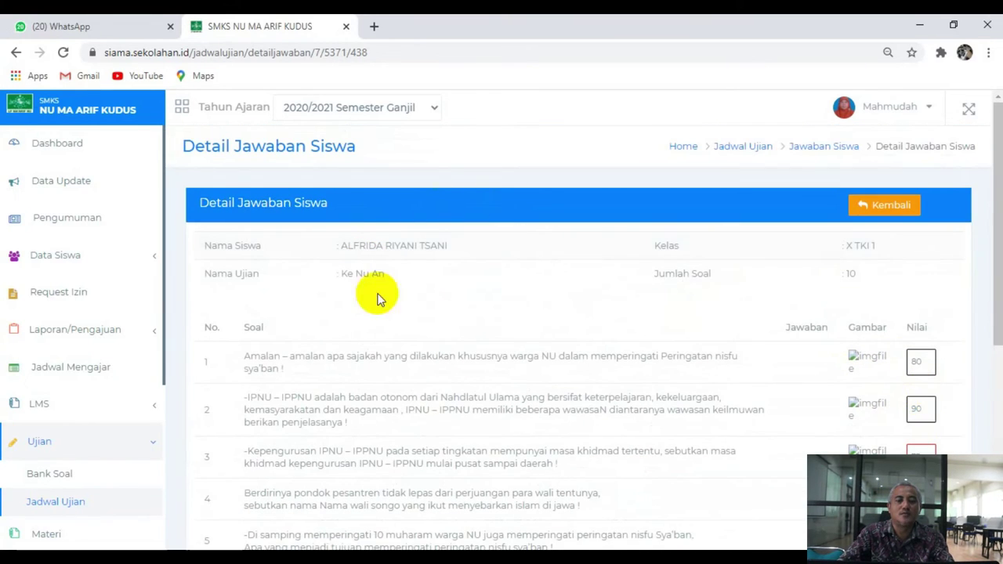
left_click(881, 208)
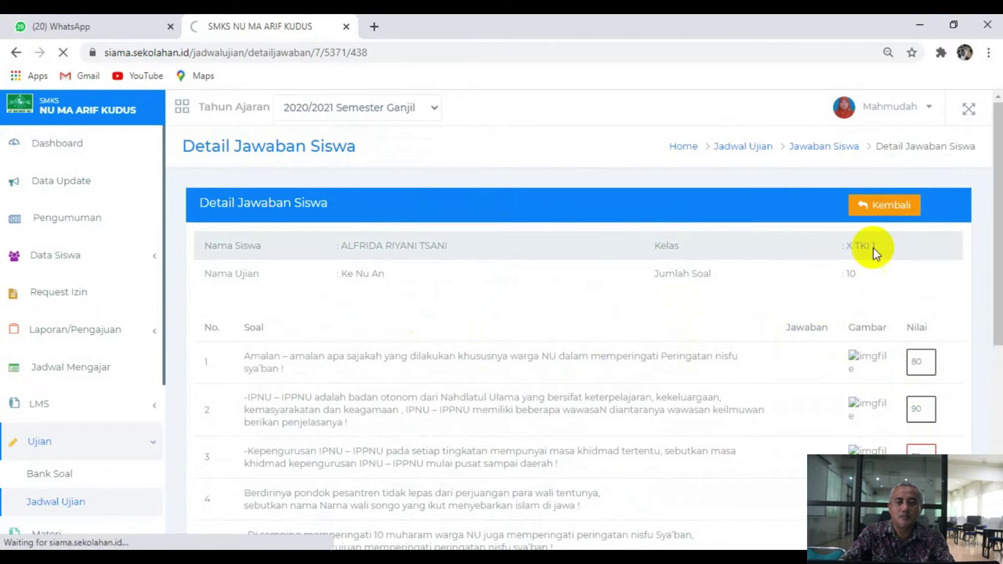
Open the second student's answer details and look through the questions and score fields.
scroll(396, 374, "down", 3)
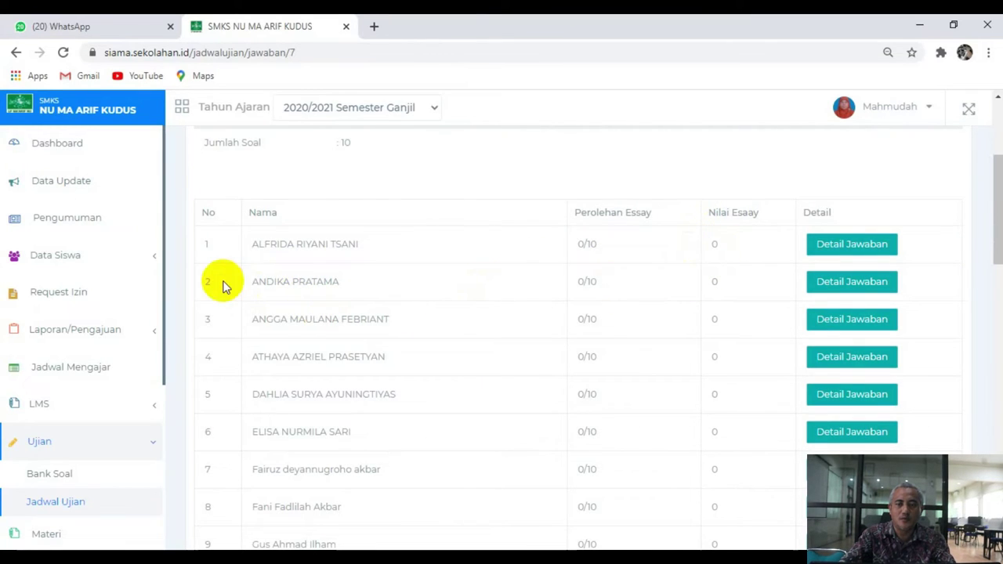
left_click(859, 282)
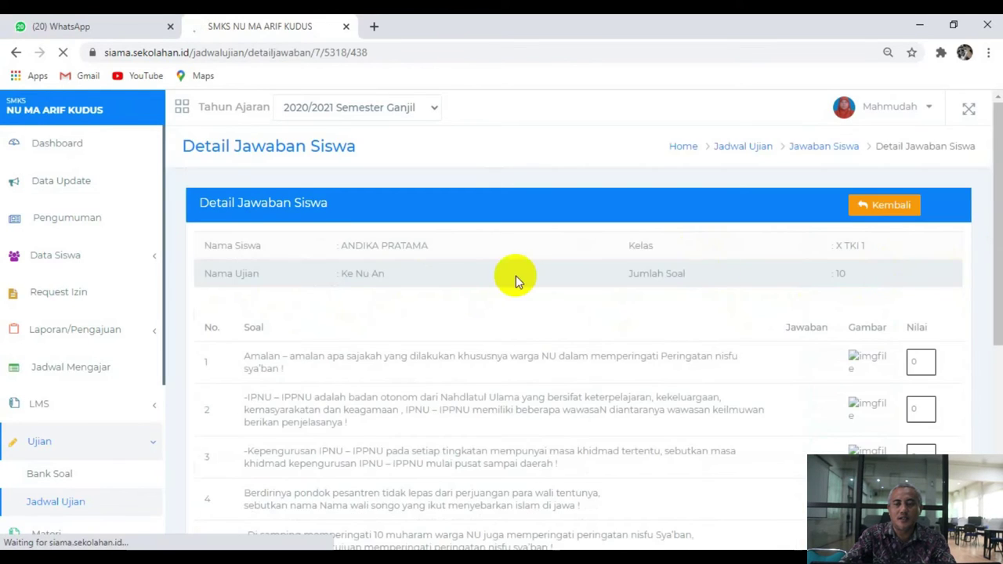
scroll(515, 278, "down", 1)
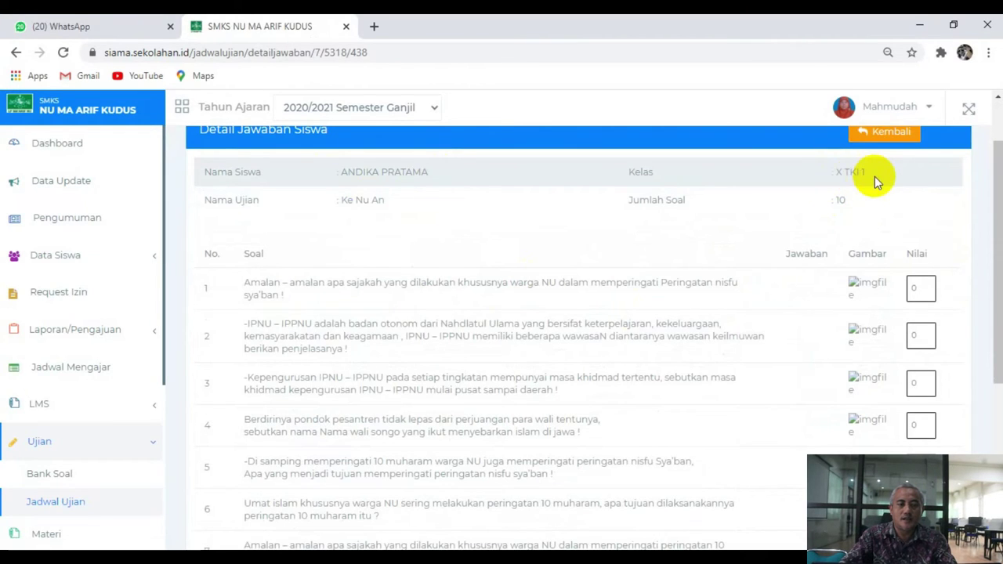
scroll(904, 315, "down", 2)
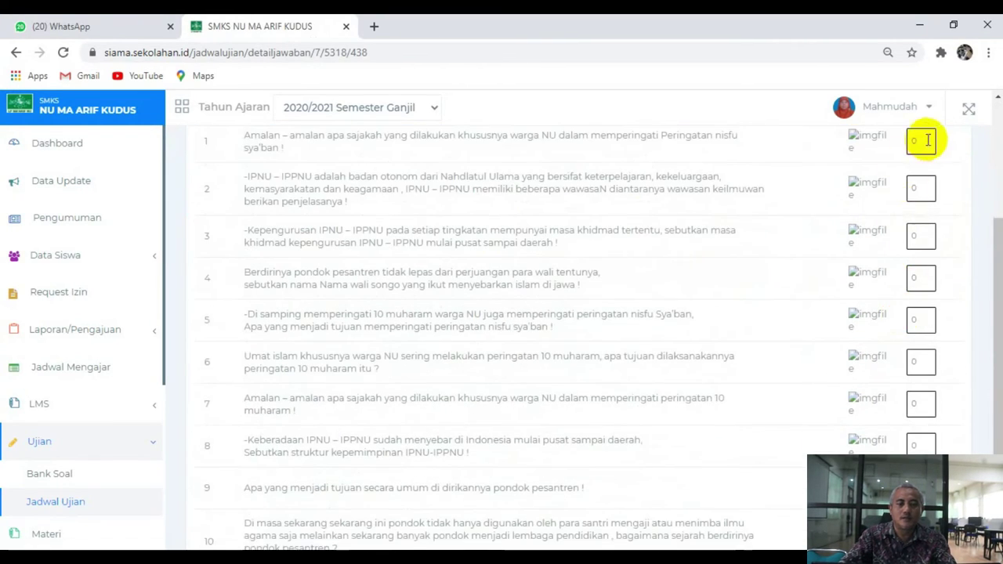
scroll(940, 315, "down", 2)
scroll(933, 387, "up", 5)
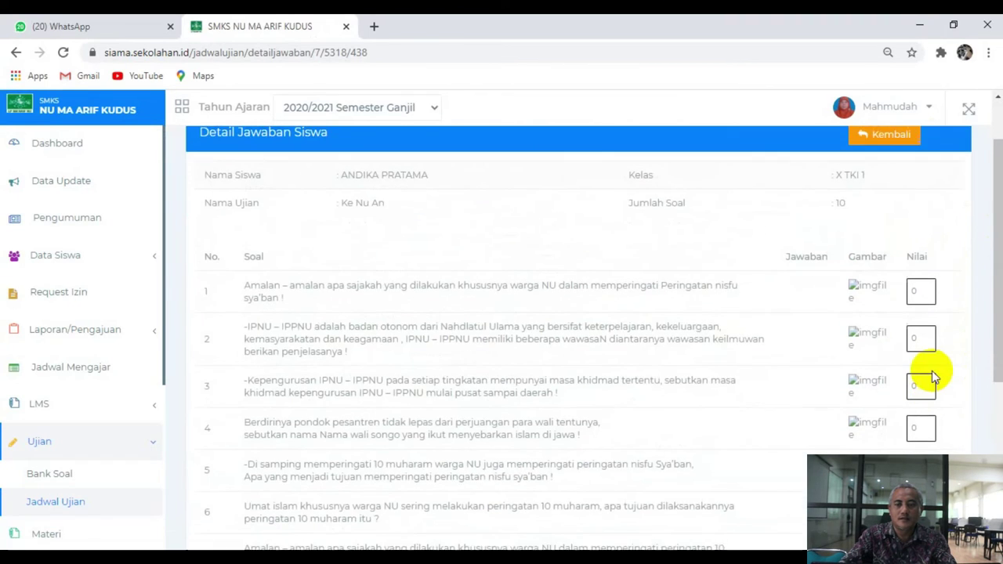
Return to the X TKI 1 student list and look through it down to the last student.
left_click(899, 207)
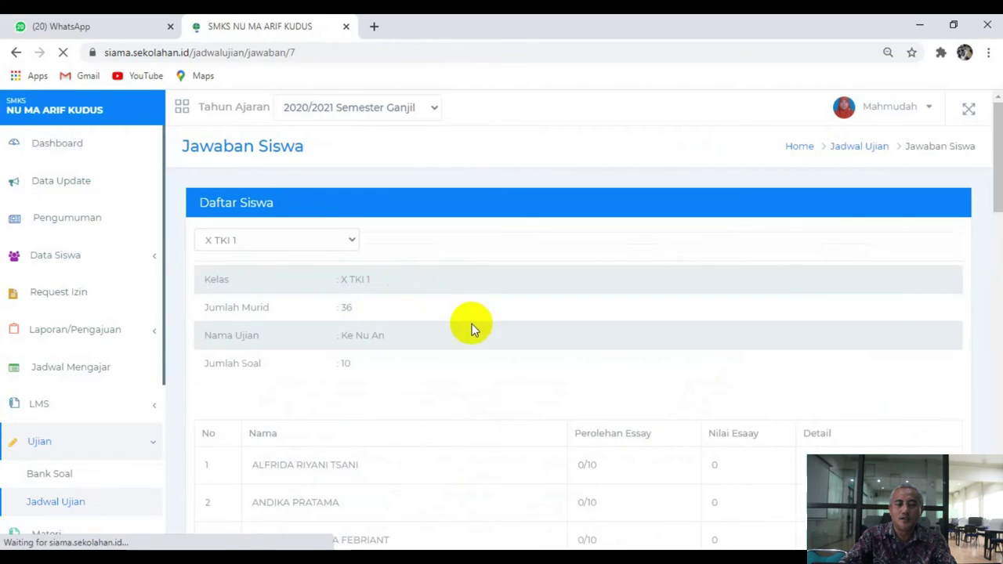
scroll(421, 329, "down", 4)
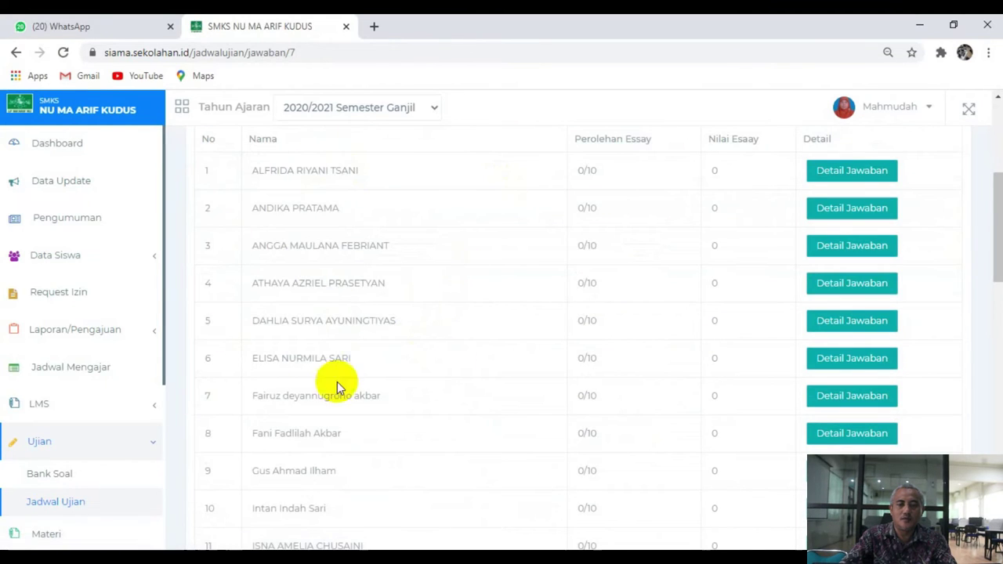
scroll(454, 370, "down", 2)
scroll(339, 322, "down", 9)
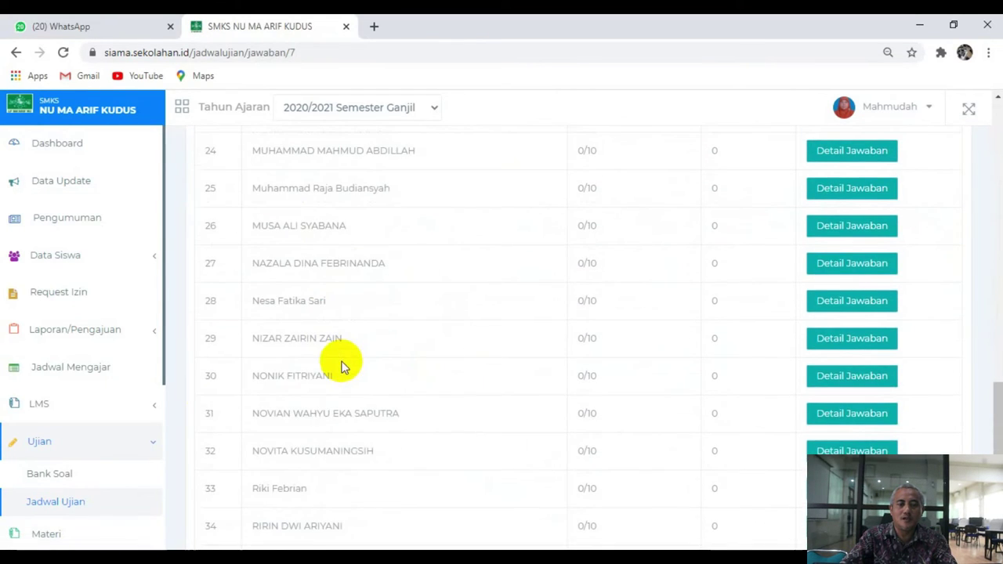
scroll(328, 453, "down", 3)
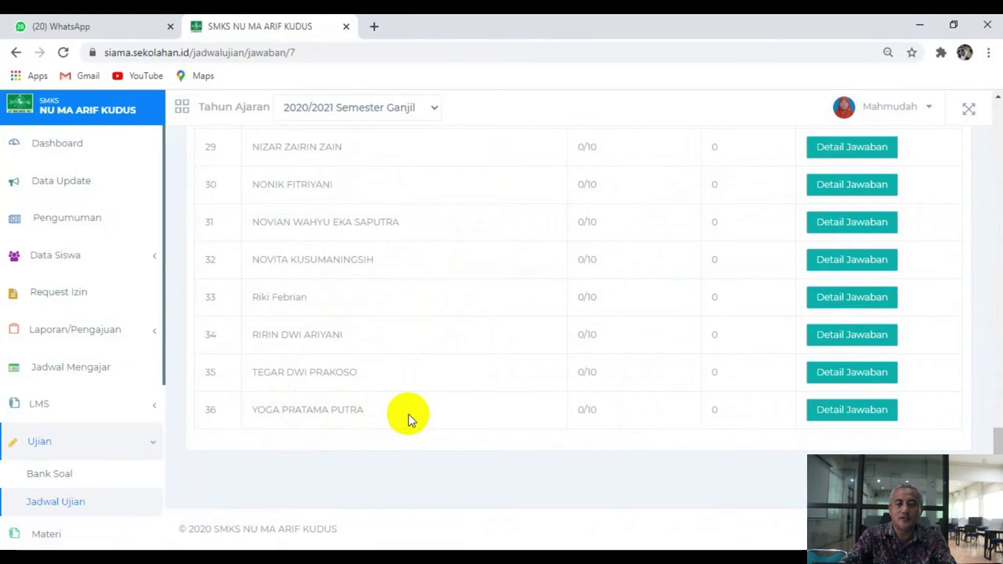
scroll(408, 413, "up", 10)
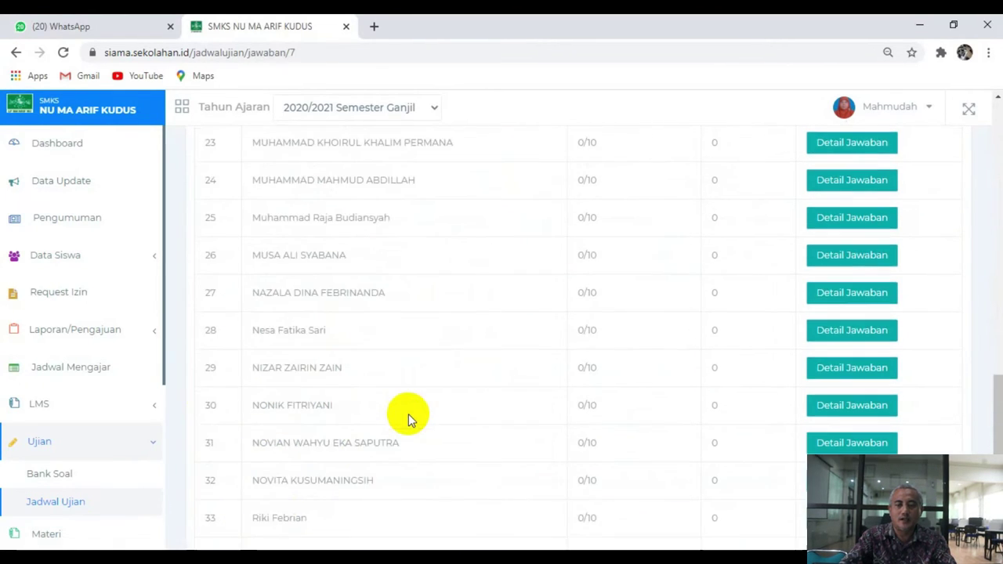
scroll(408, 418, "up", 7)
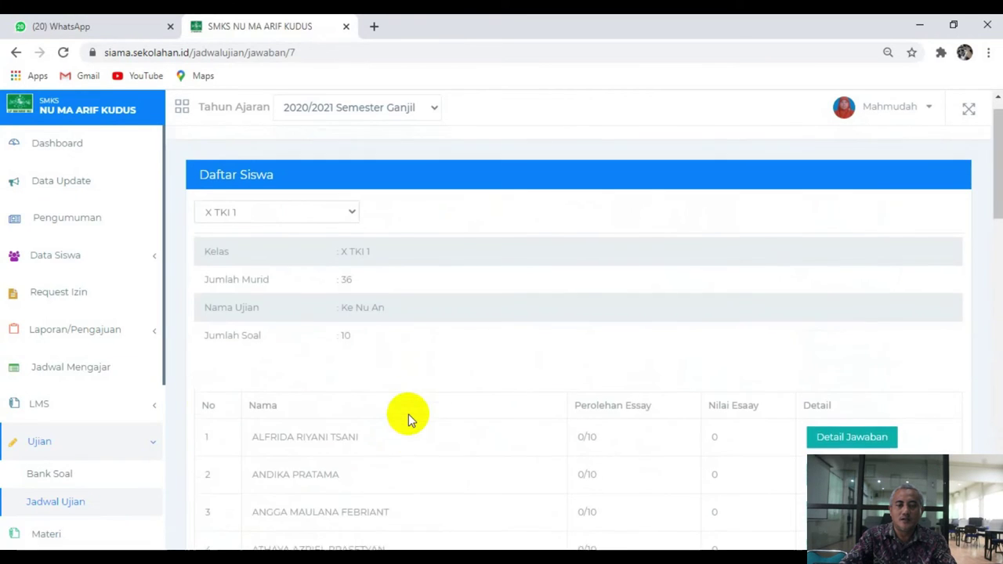
Switch the student answers to class X TKI 2 and look through its student list to the end.
left_click(337, 244)
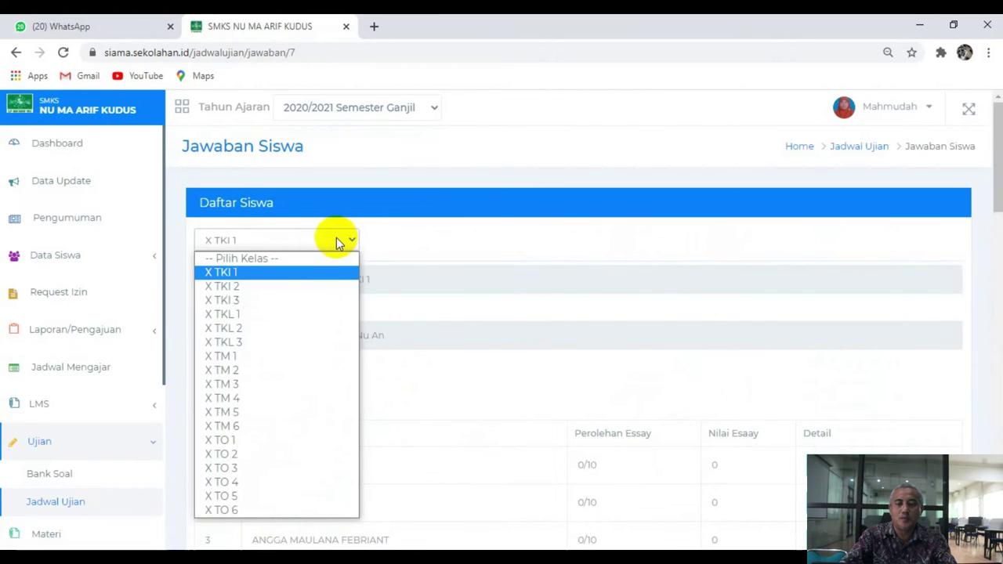
left_click(258, 287)
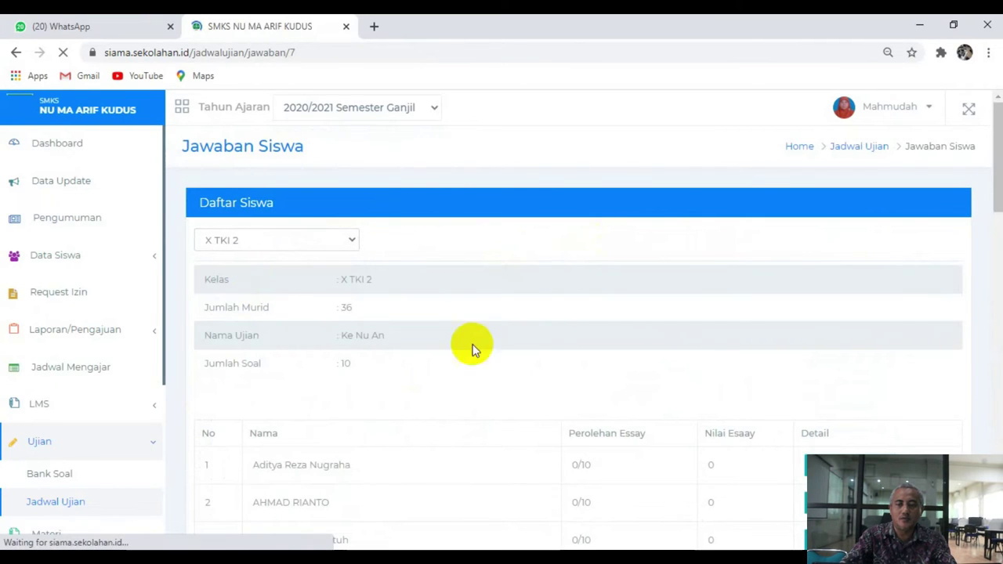
scroll(463, 358, "down", 10)
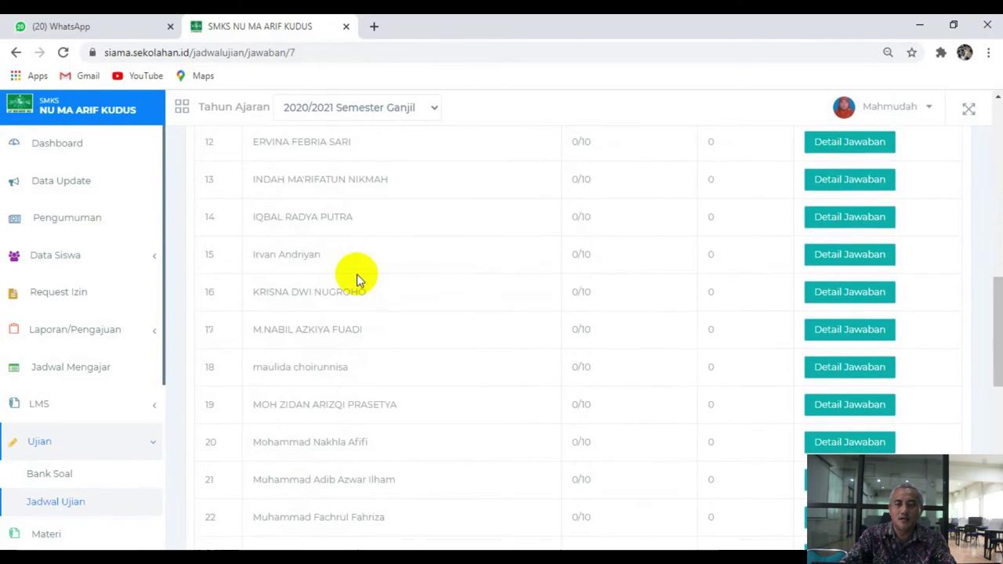
scroll(357, 282, "down", 8)
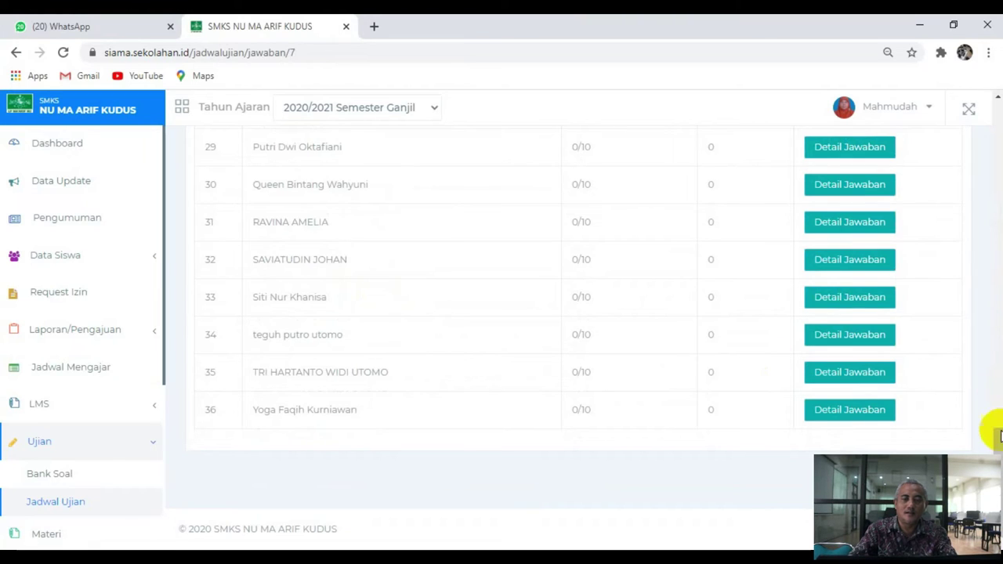
Leave the exam answers for the dashboard and open the end-of-semester grades (Nilai Akhir Semester) from the Nilai section.
left_click_drag(994, 447, 997, 168)
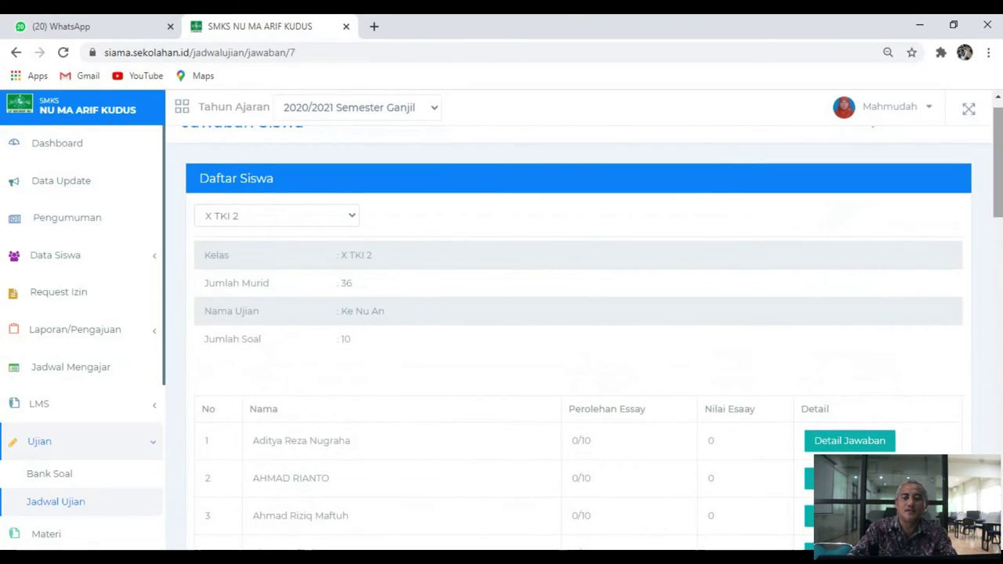
left_click(84, 148)
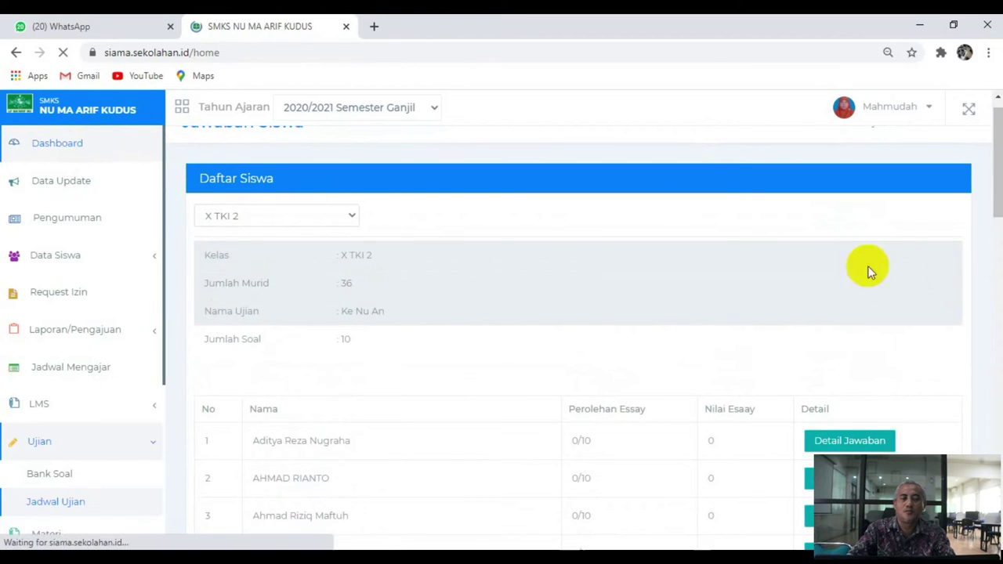
scroll(850, 247, "down", 1)
scroll(846, 256, "down", 1)
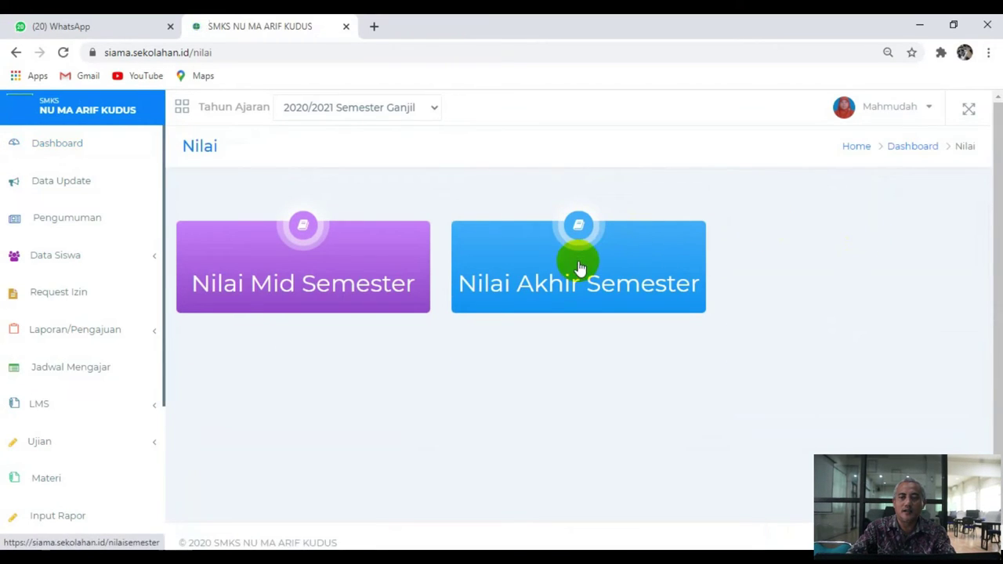
left_click(579, 268)
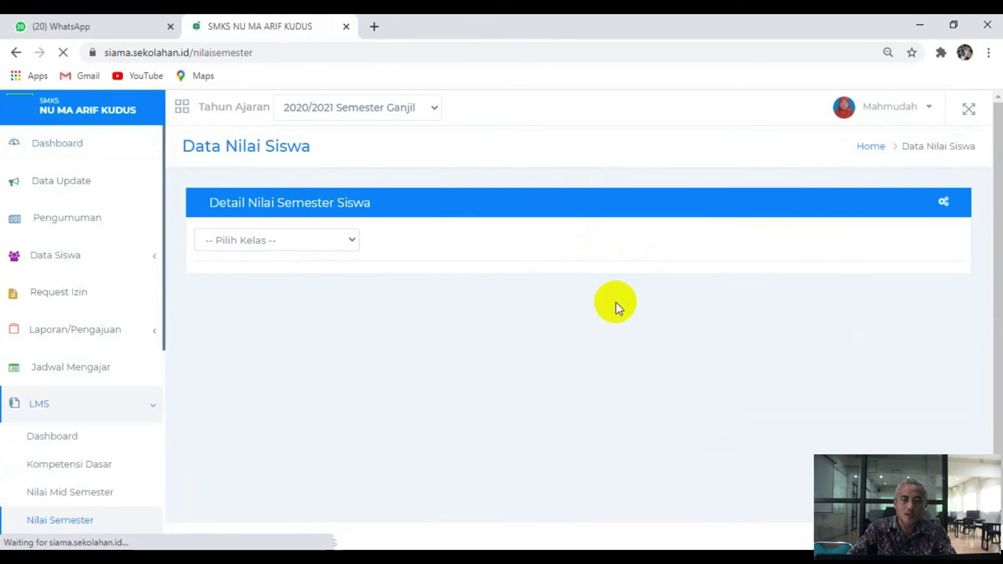
Show the semester grades for XI TITL 1 - Ke NU an and look through the students' Tugas, UTS and UAS fields.
left_click(319, 243)
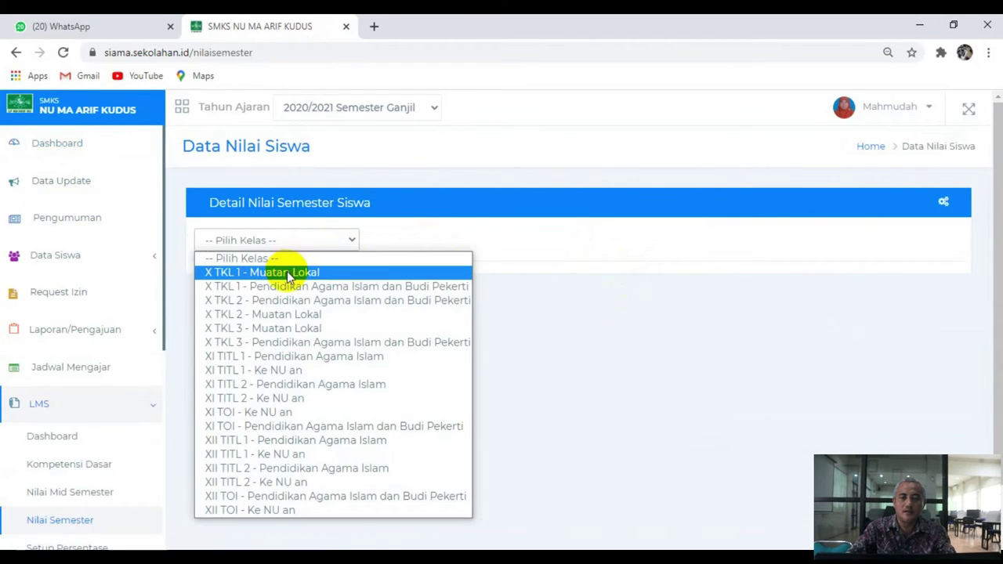
left_click(283, 370)
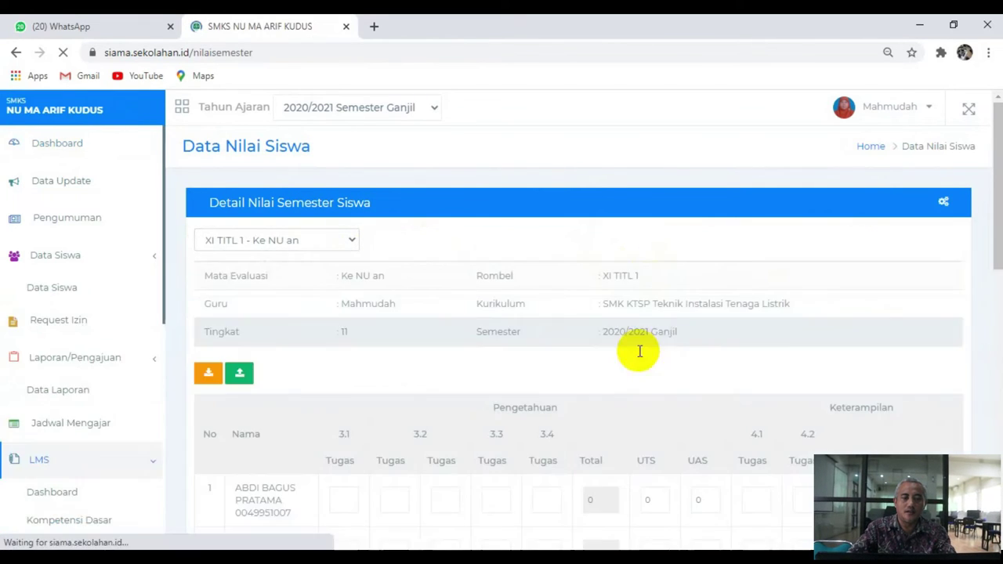
scroll(729, 325, "down", 4)
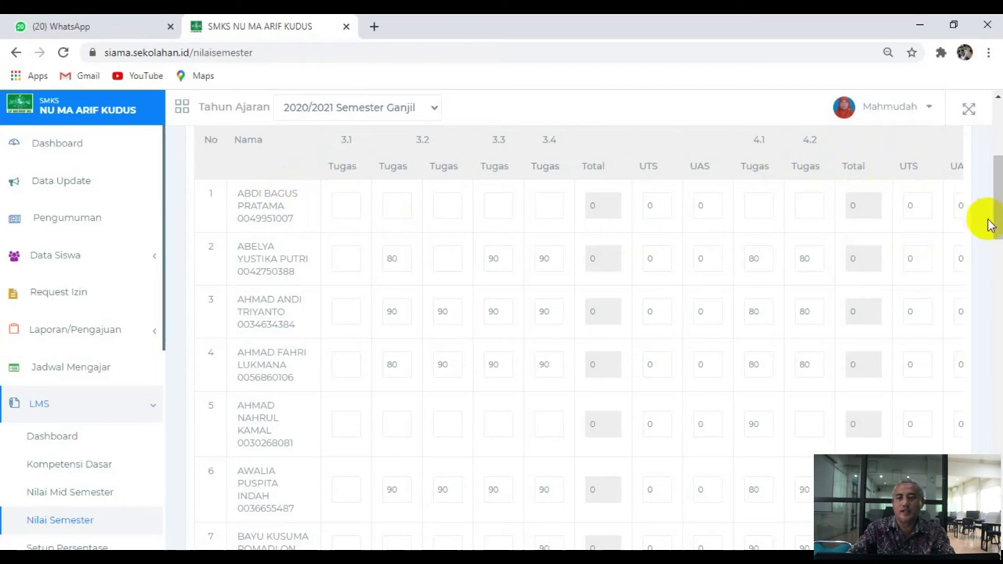
left_click_drag(996, 217, 998, 174)
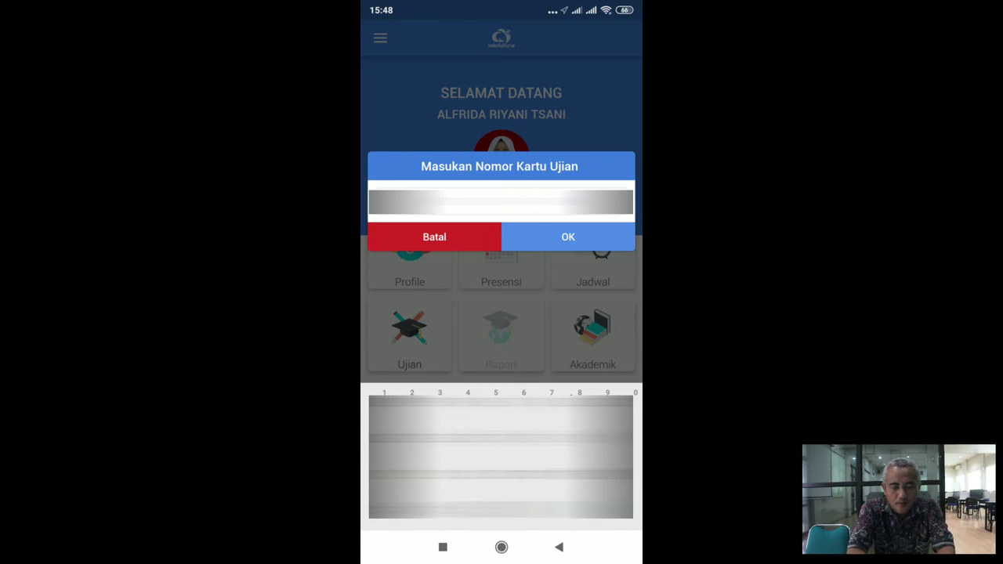
Switch to the student's mobile app and submit the exam card number to enter the Ujian section.
left_click(568, 237)
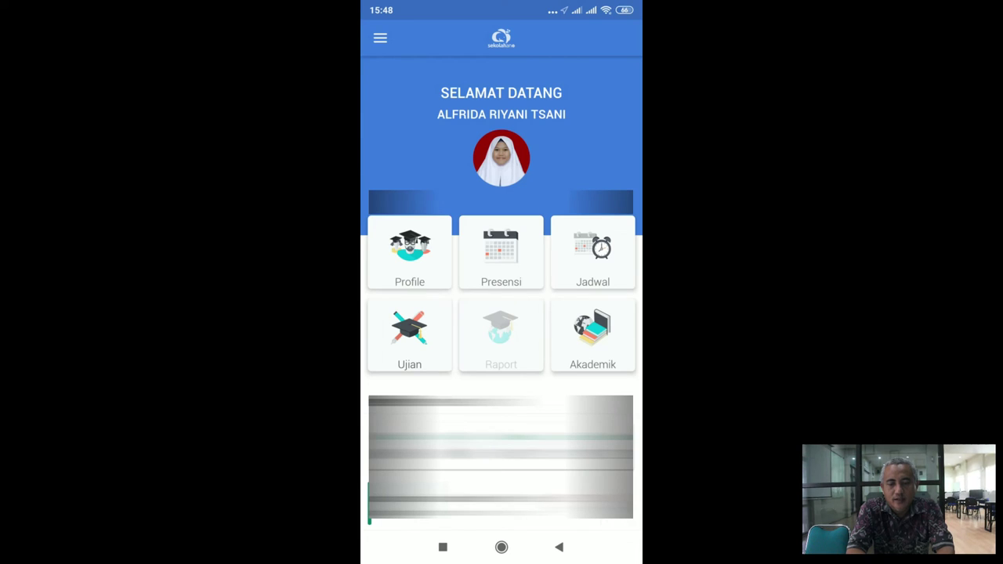